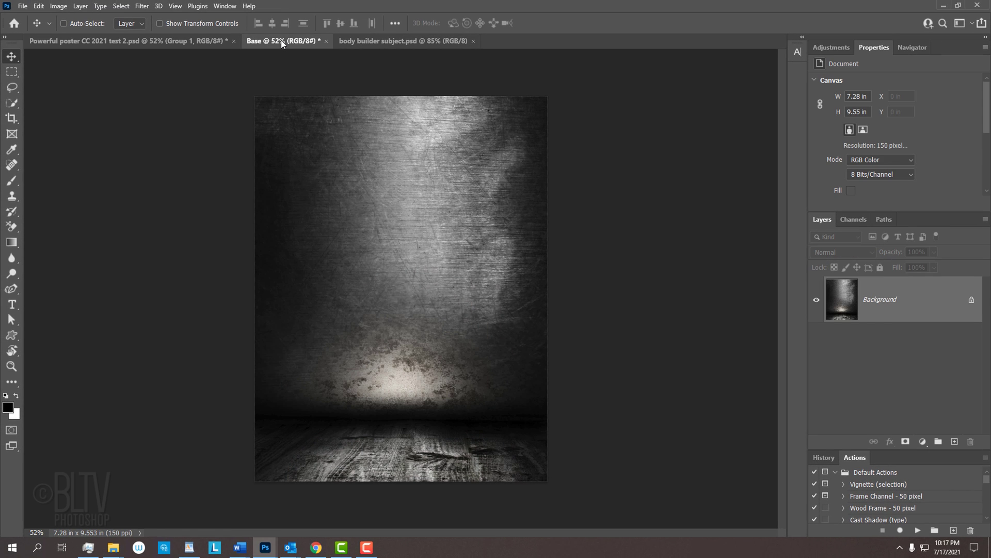
# In the body builder subject document, duplicate the Background photo into Layer 1
pyautogui.click(389, 41)
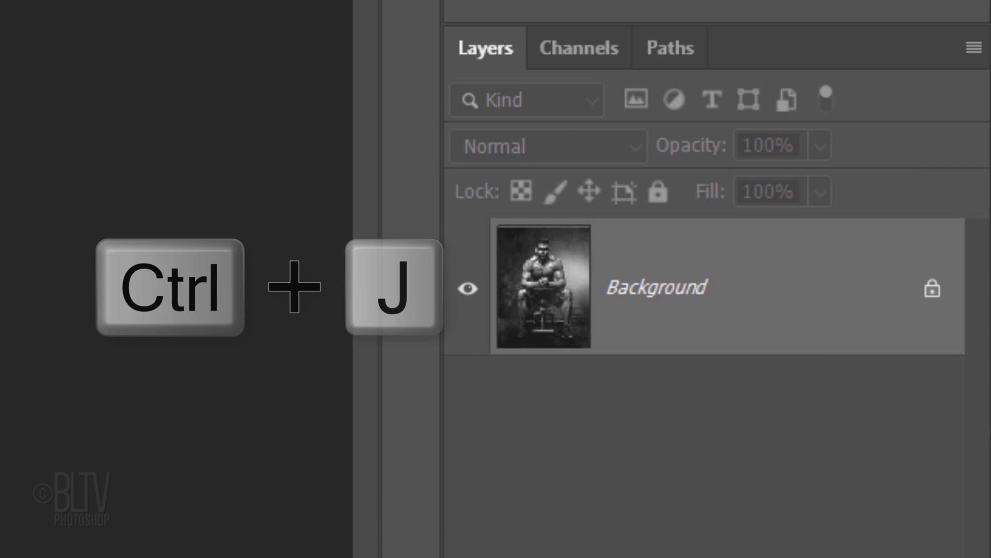
pyautogui.hotkey('ctrl', 'j')
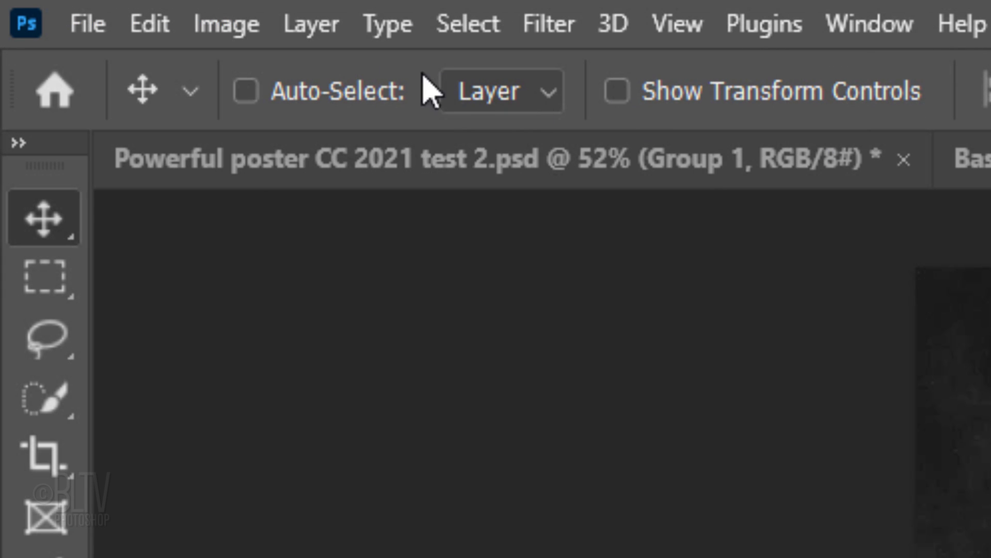
pyautogui.click(57, 5)
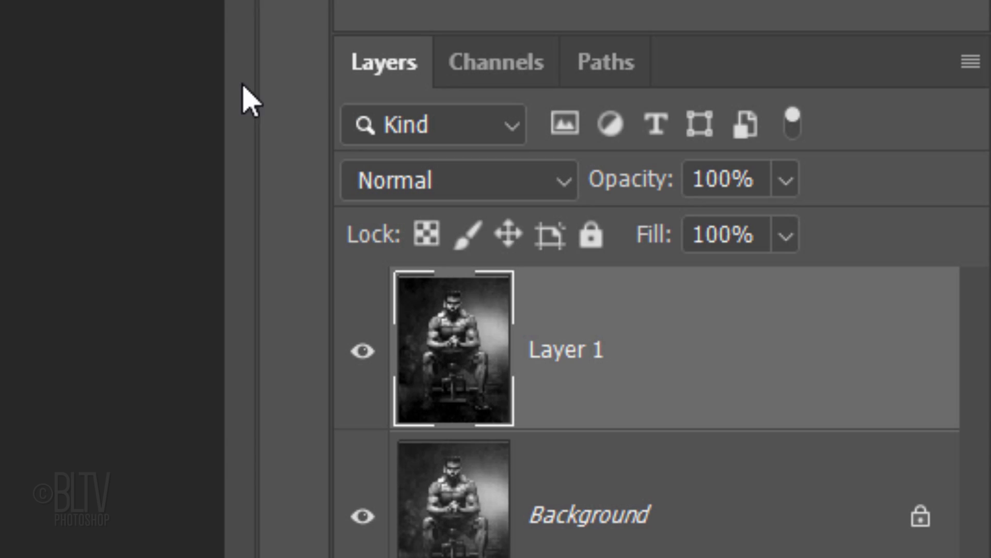
# Load the Alpha 1 channel as a selection and copy the man and bench onto Layer 2
pyautogui.click(496, 65)
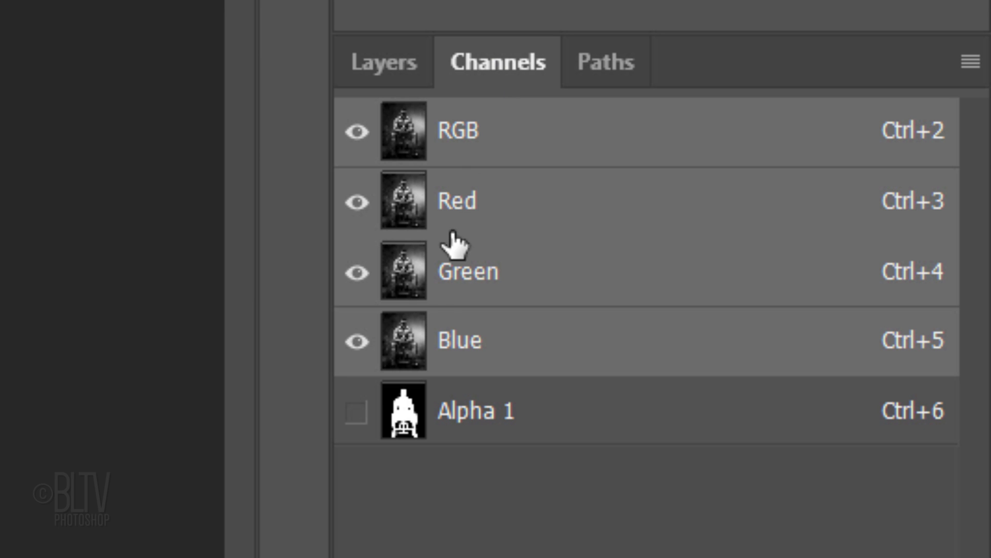
pyautogui.keyDown('ctrl'); pyautogui.click(406, 413); pyautogui.keyUp('ctrl')
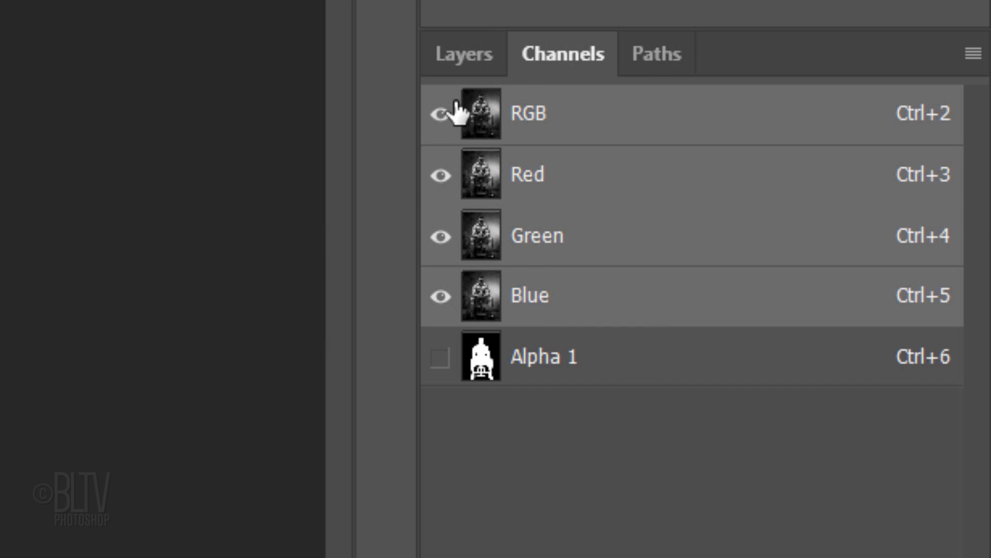
pyautogui.click(466, 54)
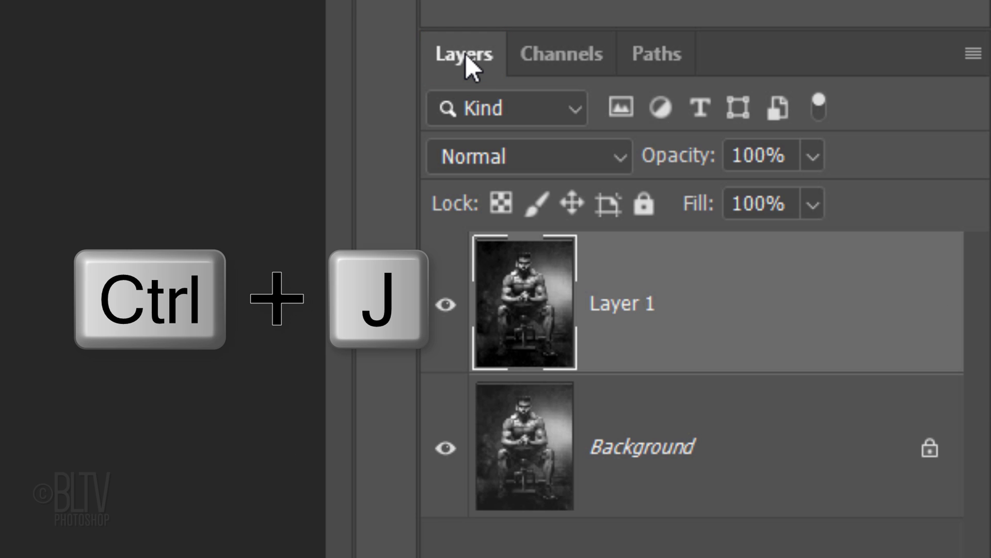
pyautogui.hotkey('ctrl', 'j')
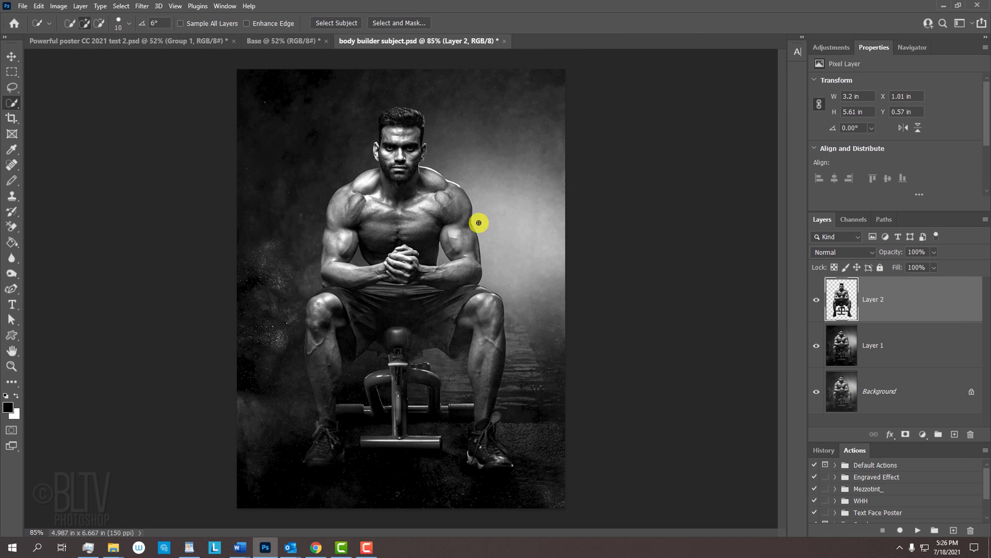
# Move the cut-out man layer into the Base document
pyautogui.press('v')
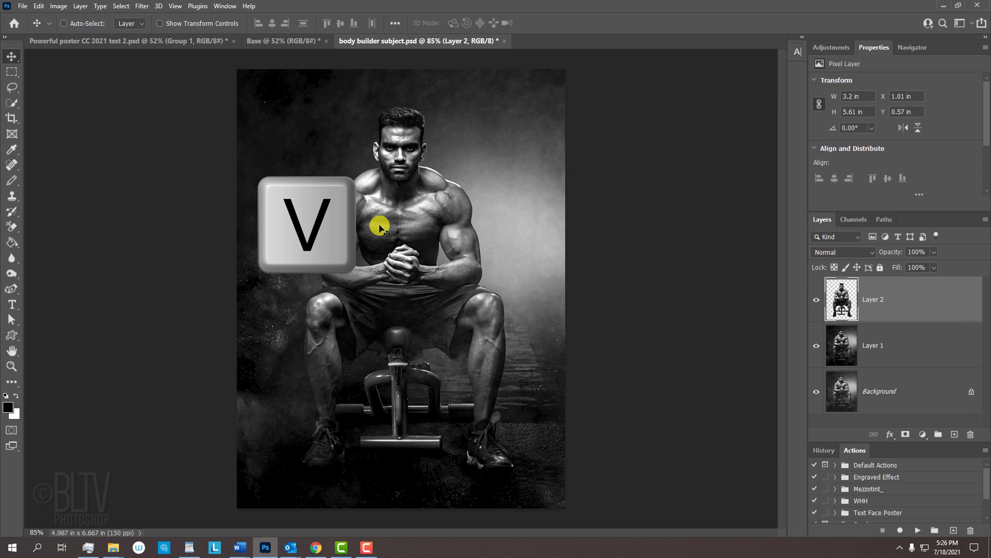
pyautogui.moveTo(379, 227); pyautogui.dragTo(298, 43)
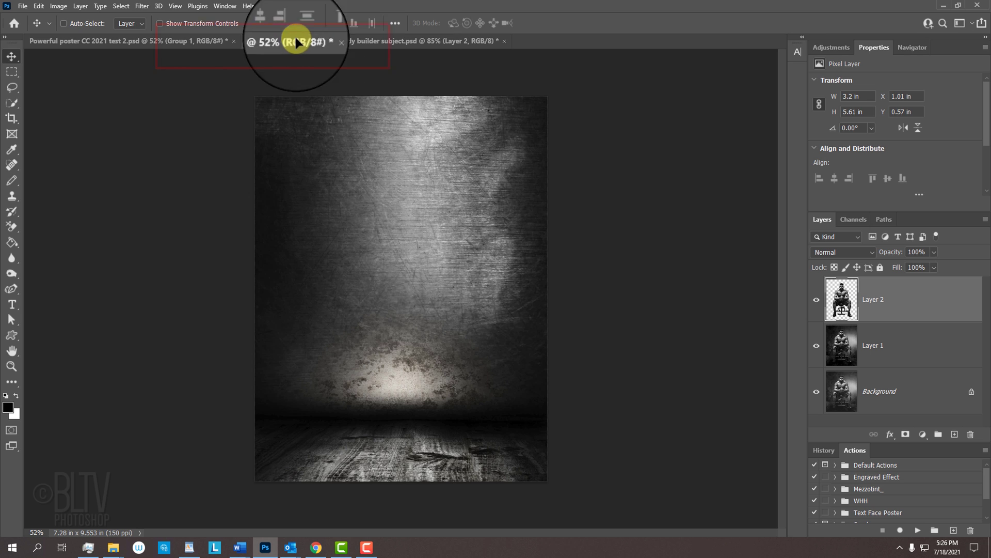
pyautogui.moveTo(296, 40); pyautogui.dragTo(405, 308)
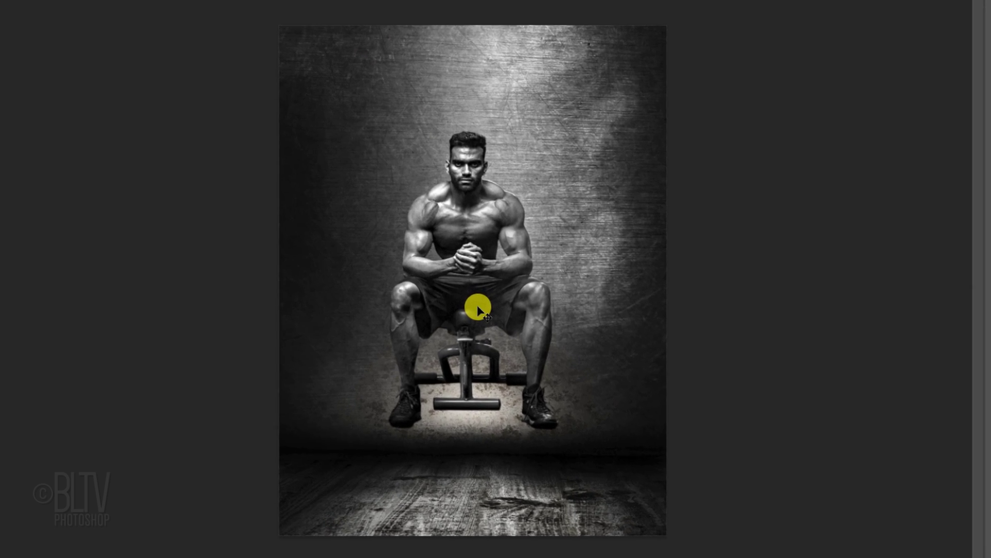
# Scale the man down and settle him on the metal room's floor
pyautogui.hotkey('ctrl', 't')
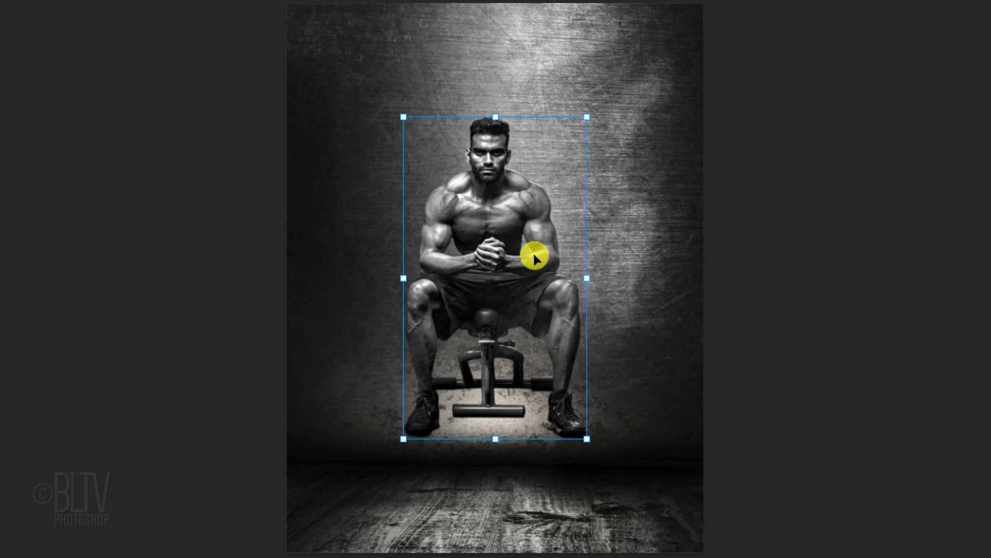
pyautogui.moveTo(588, 116); pyautogui.dragTo(547, 190)
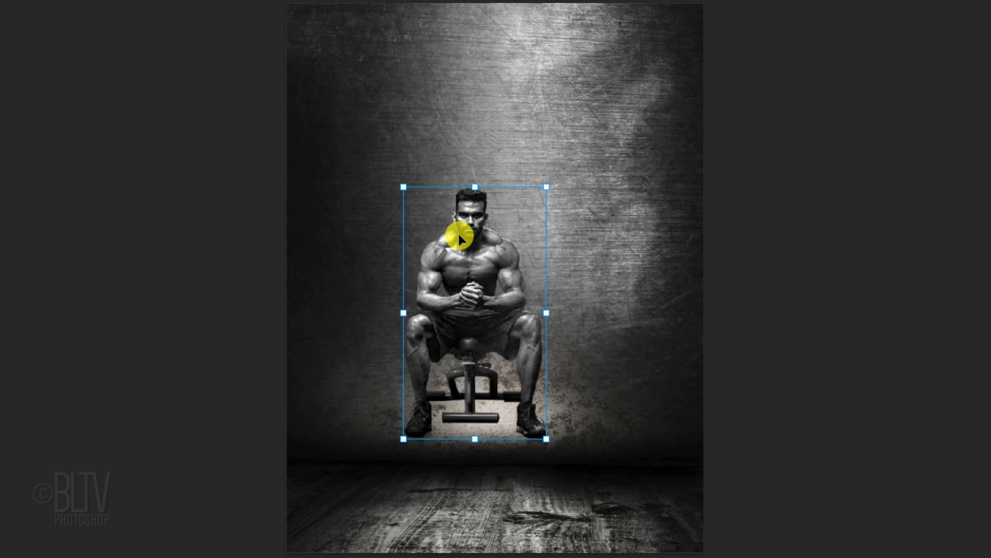
pyautogui.moveTo(458, 234); pyautogui.dragTo(481, 312)
pyautogui.moveTo(568, 264); pyautogui.dragTo(578, 244)
pyautogui.moveTo(522, 280); pyautogui.dragTo(519, 290)
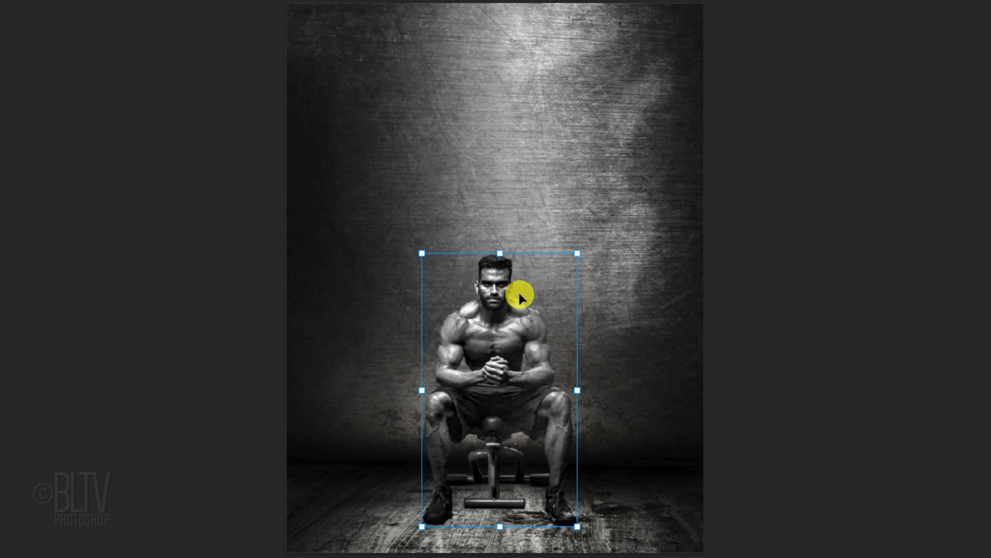
pyautogui.press('Return')
# Centre the man horizontally on the Base canvas
pyautogui.scroll(-3, 522, 299)
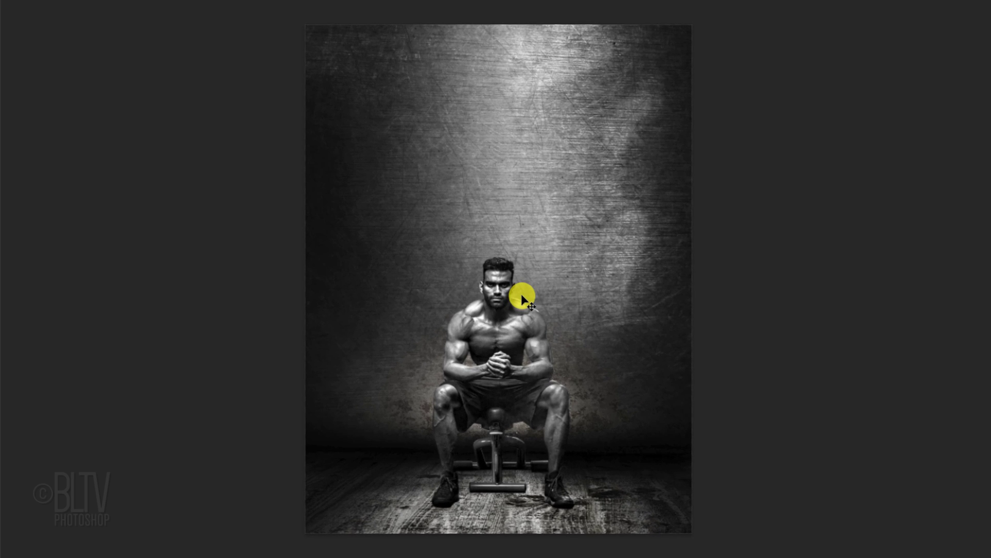
pyautogui.hotkey('ctrl', 'a')
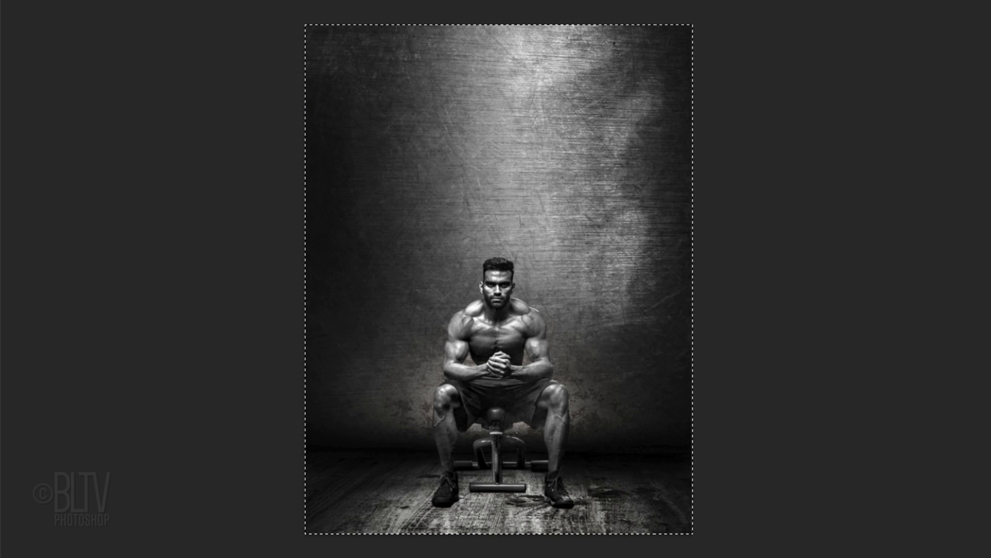
pyautogui.click(311, 98)
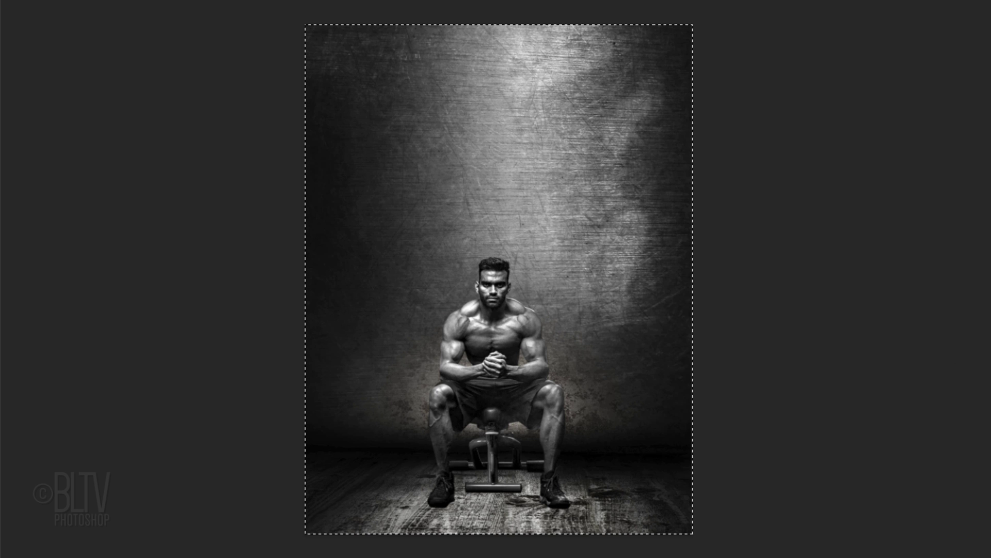
pyautogui.hotkey('ctrl', 'd')
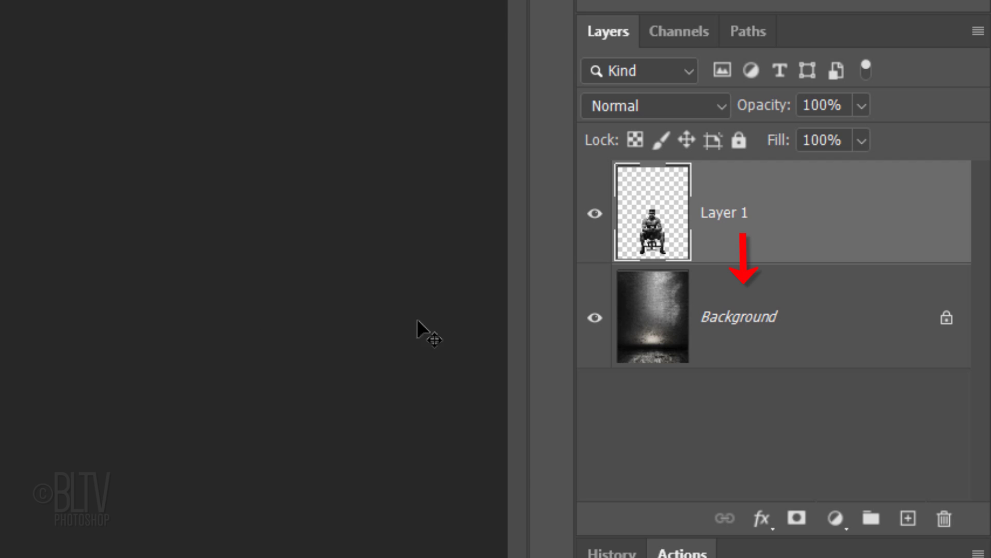
# Add an empty layer below the man and set the foreground colour to ff0000
pyautogui.keyDown('ctrl'); pyautogui.click(909, 519); pyautogui.keyUp('ctrl')
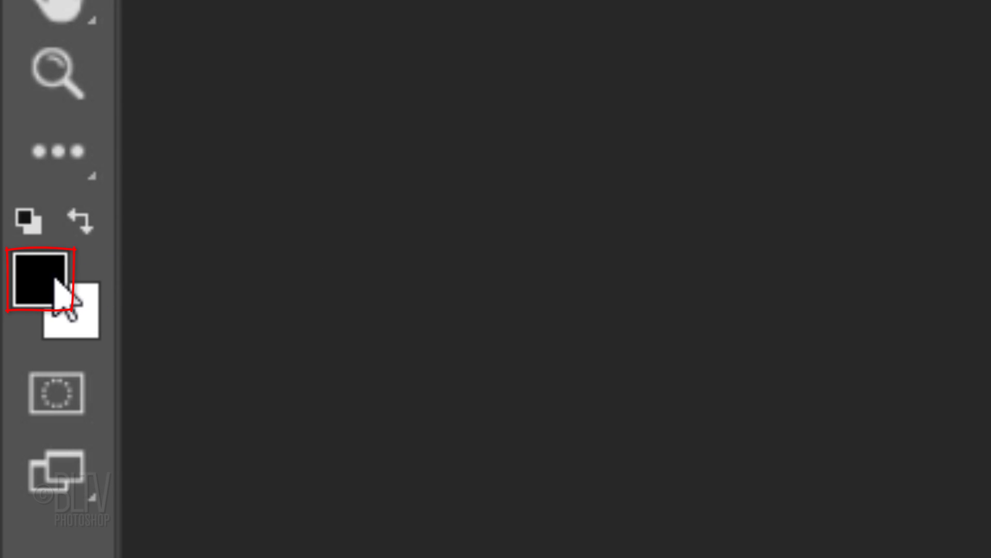
pyautogui.click(55, 280)
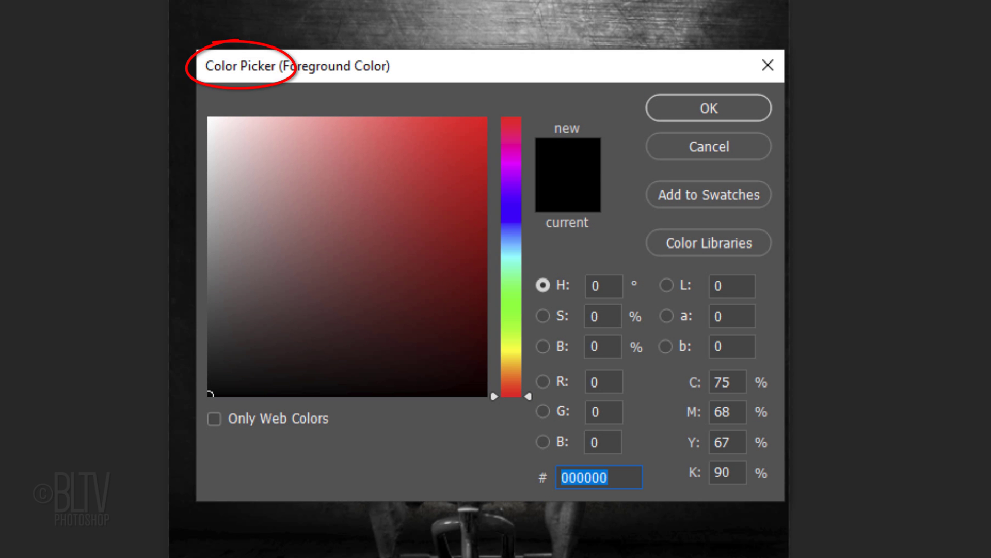
pyautogui.write('ff0000')
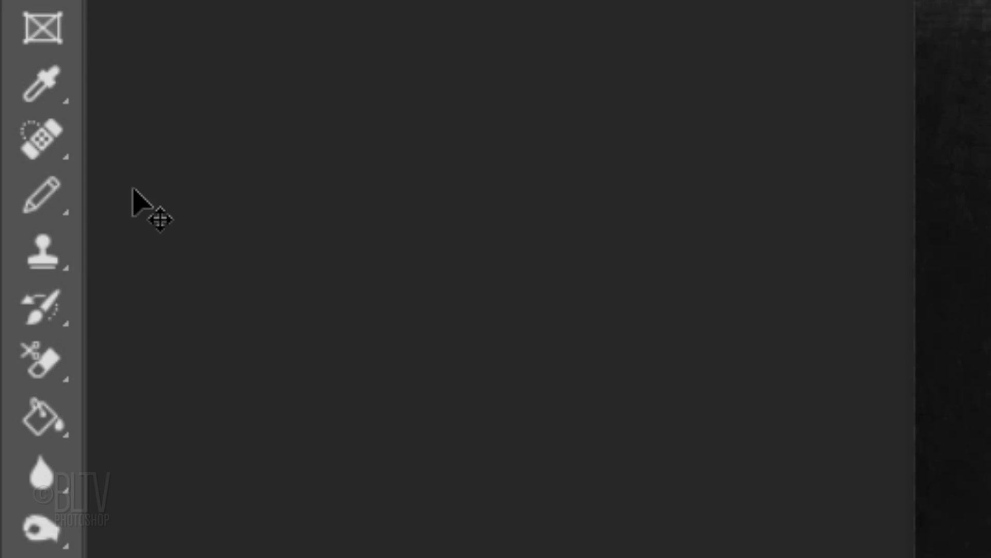
# Choose the Brush Tool with a Soft Round tip at 800 px
pyautogui.rightClick(57, 199)
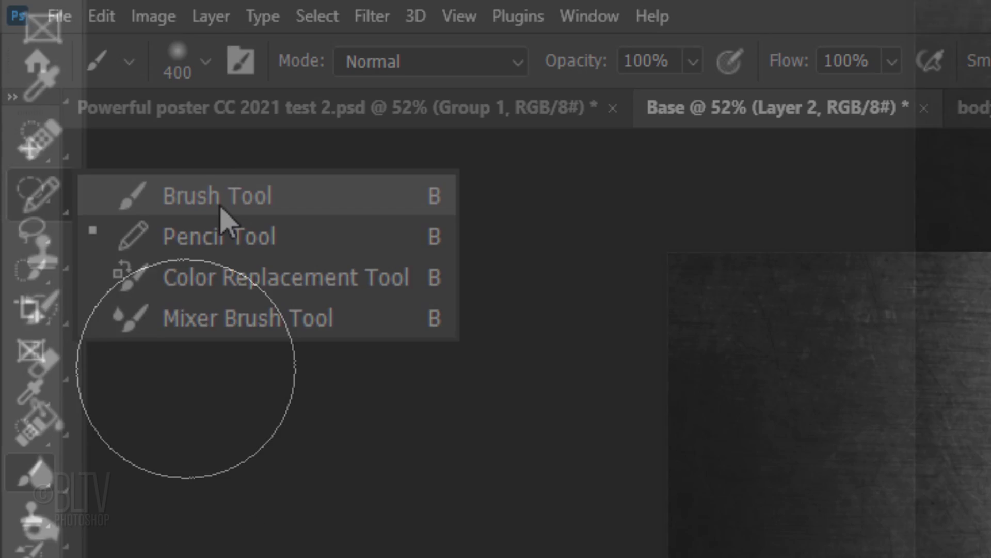
pyautogui.click(222, 206)
pyautogui.click(205, 65)
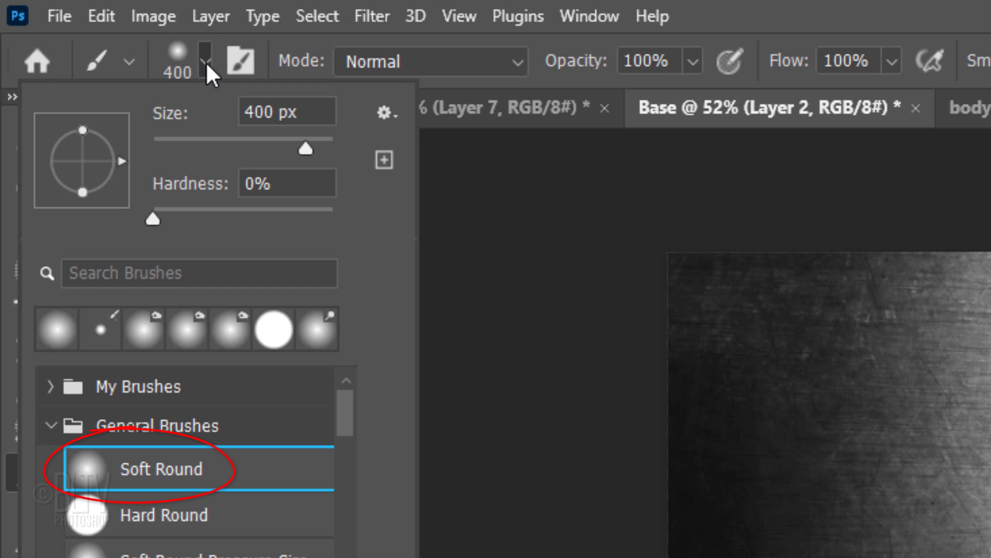
pyautogui.doubleClick(259, 112)
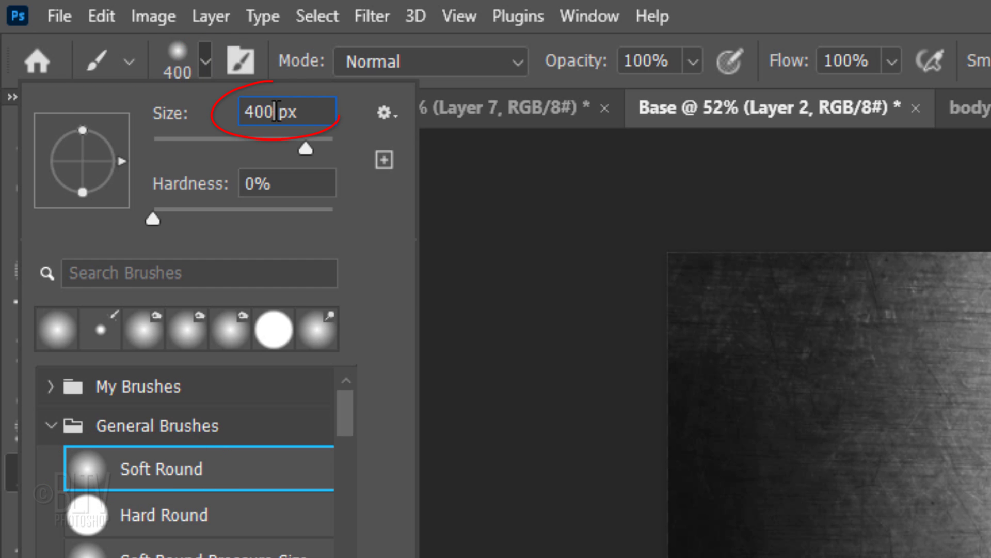
pyautogui.write('800')
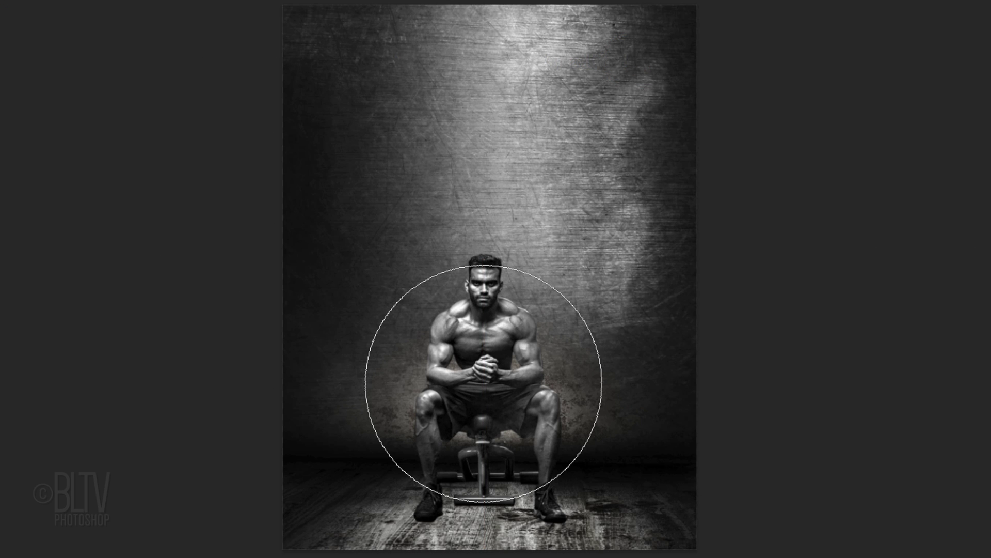
# Paint a red glow behind the man and blend it as Overlay at 50% opacity
pyautogui.click(484, 383)
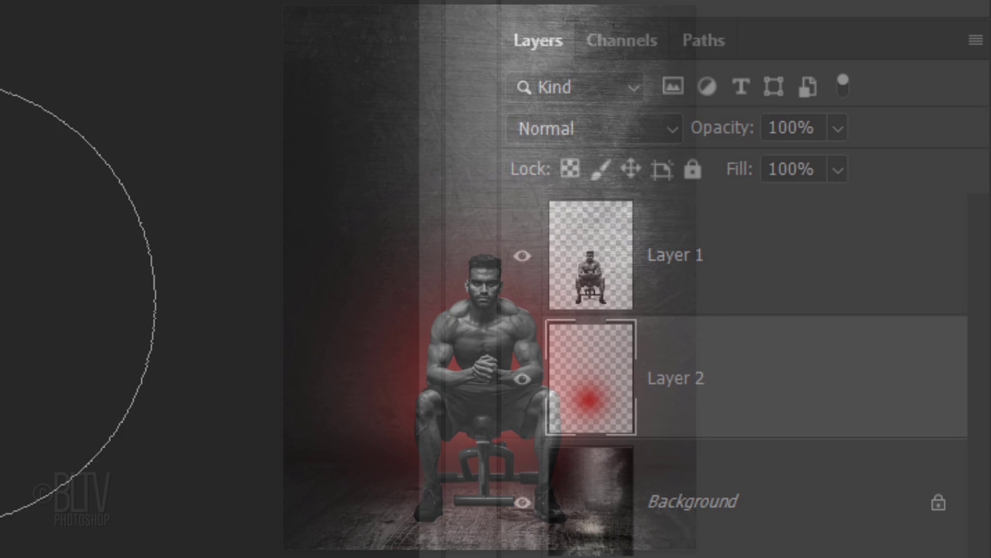
pyautogui.click(594, 129)
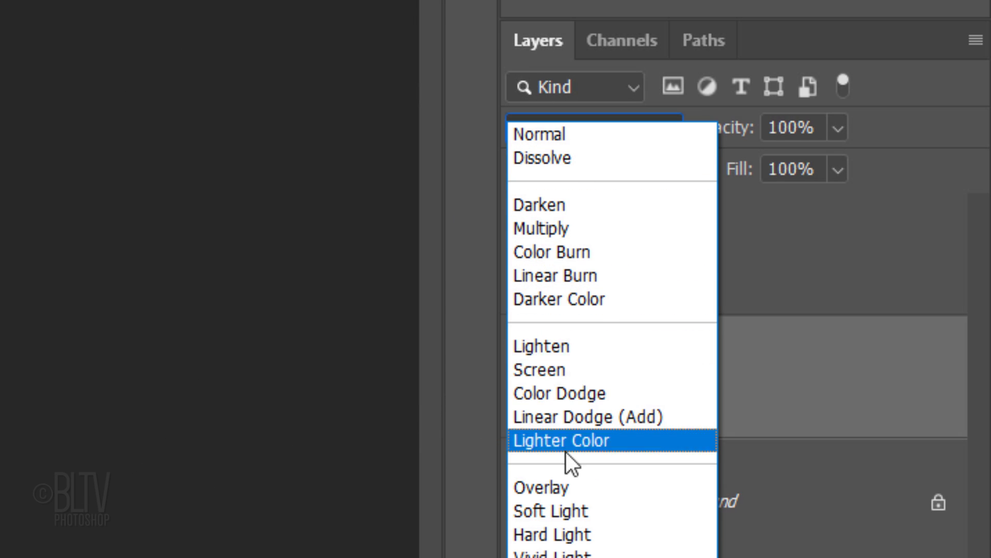
pyautogui.click(542, 486)
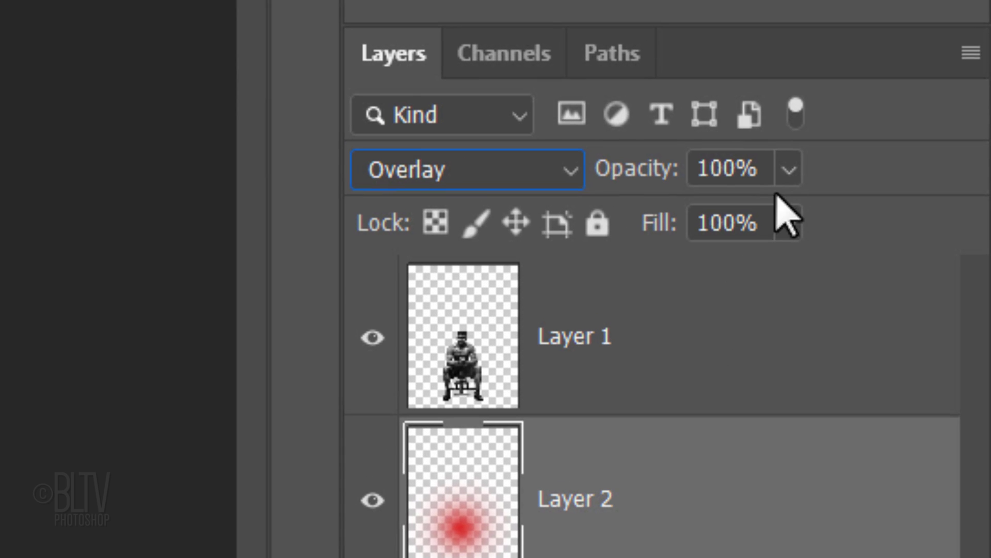
pyautogui.click(790, 145)
pyautogui.write('50')
pyautogui.press('Return')
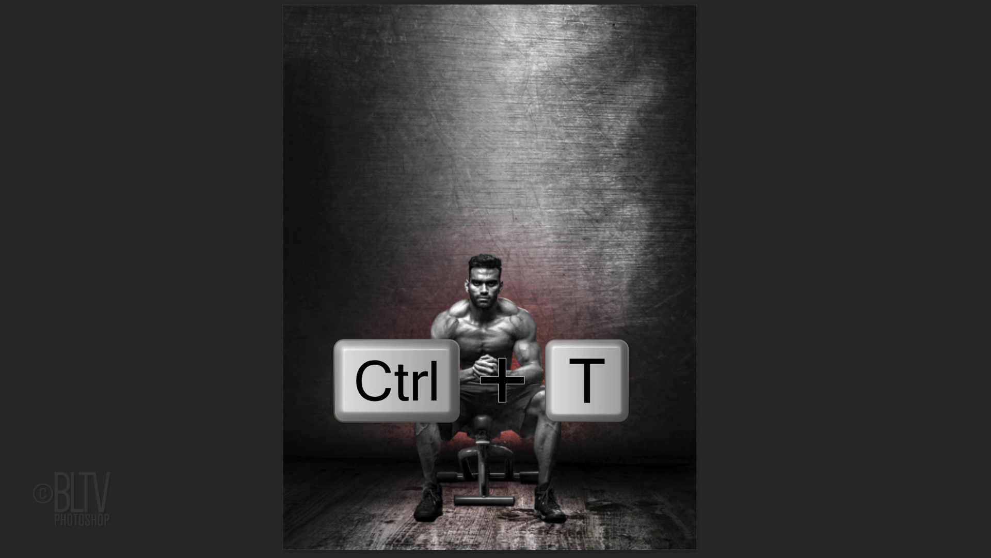
# Transform the glow: shorten it from the top and stretch it wider symmetrically
pyautogui.hotkey('ctrl', 't')
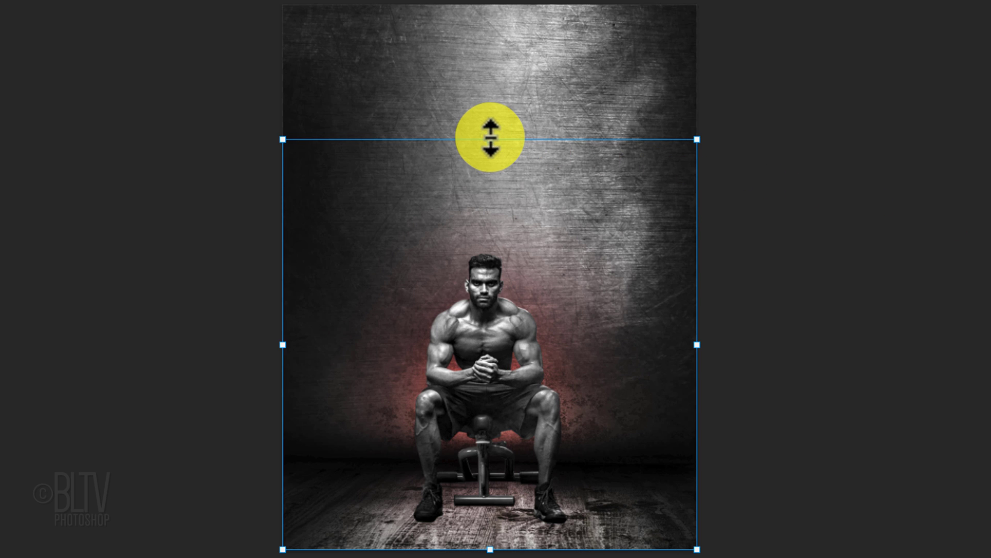
pyautogui.press('shift')
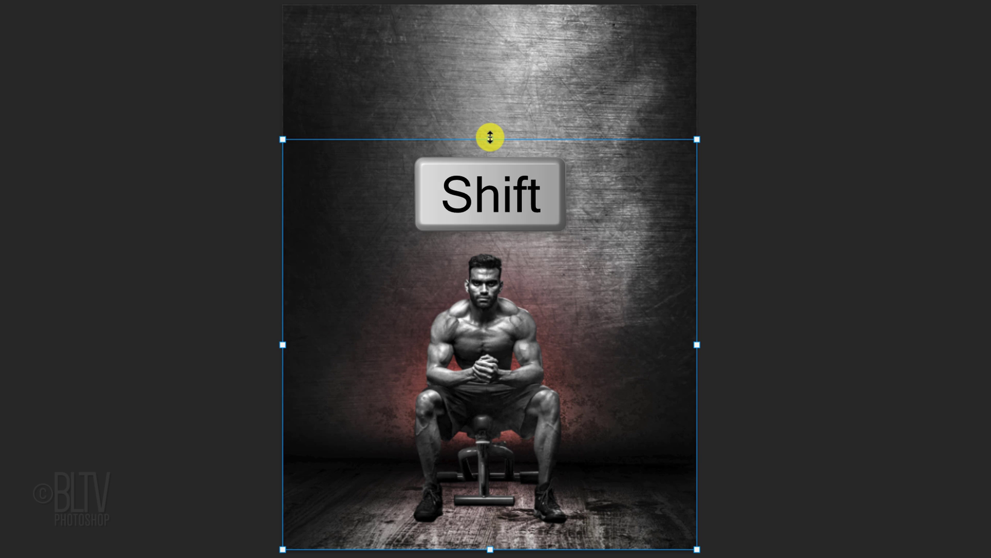
pyautogui.moveTo(490, 137); pyautogui.dragTo(480, 191)
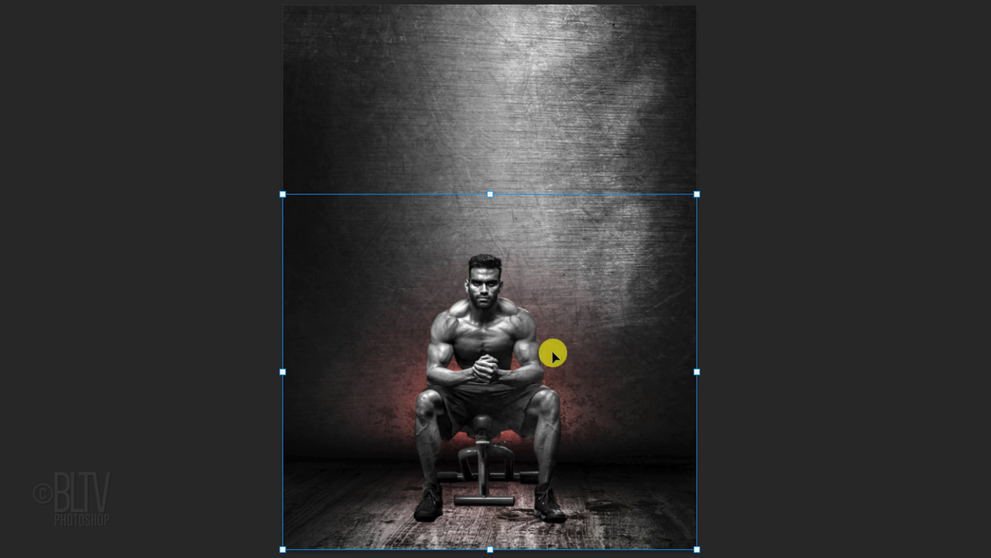
pyautogui.click(697, 372)
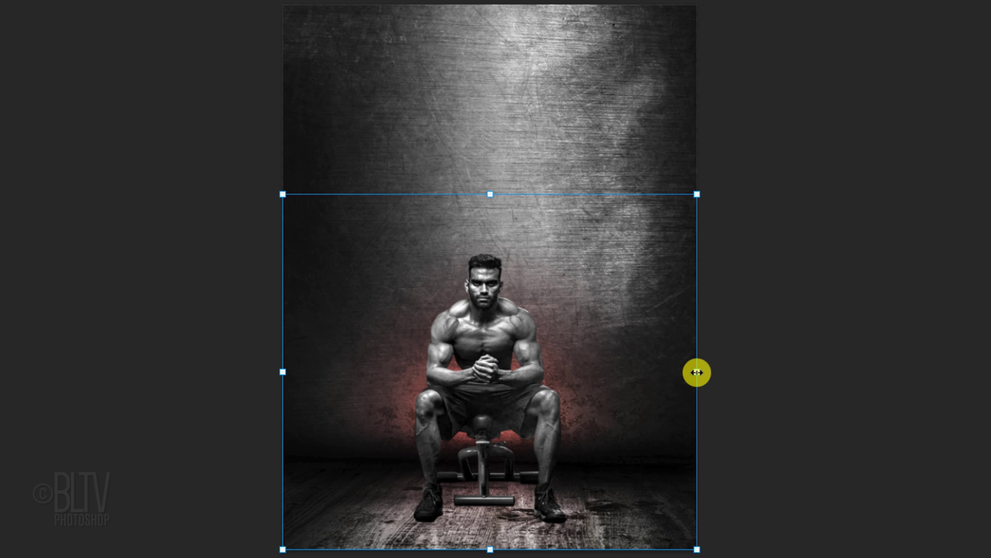
pyautogui.hotkey('alt', 'shift')
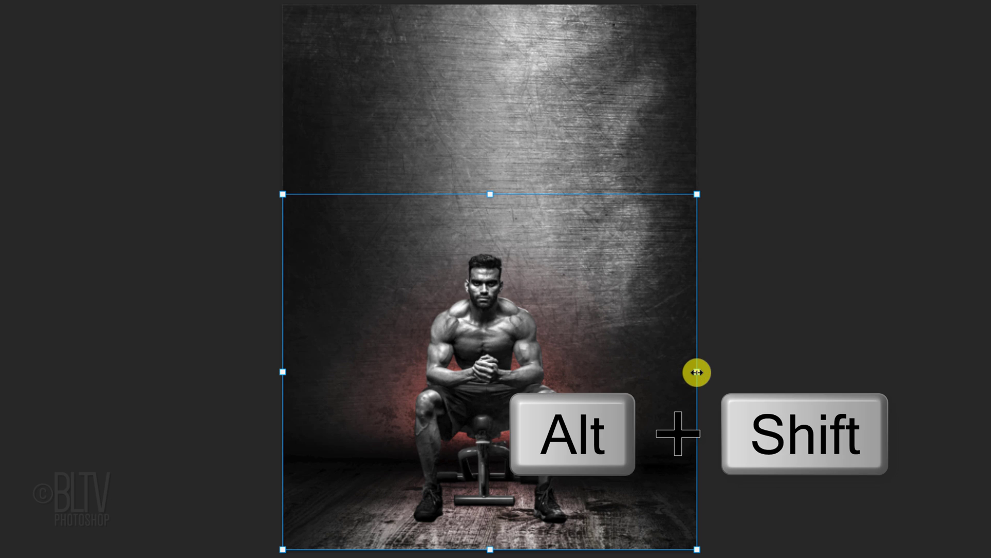
pyautogui.moveTo(696, 372); pyautogui.dragTo(742, 372)
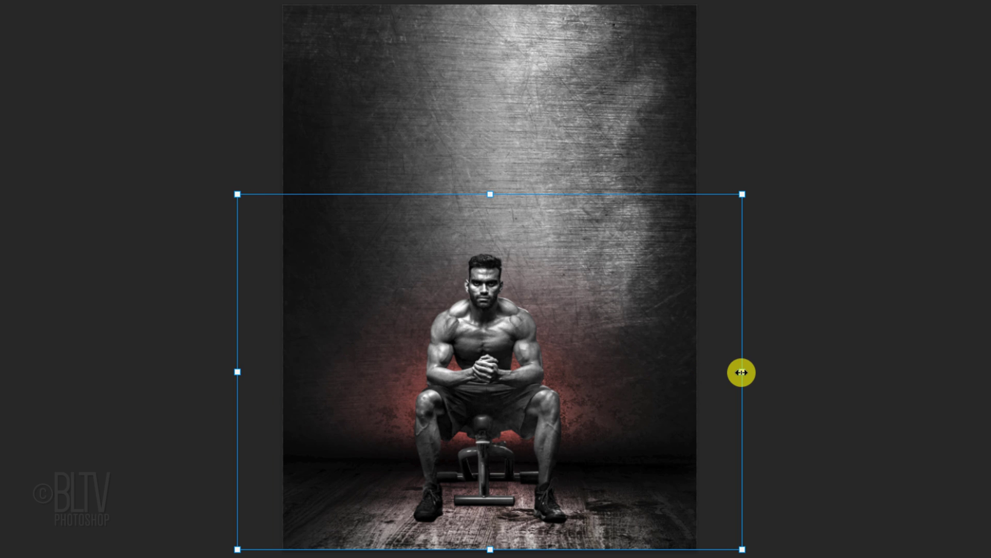
pyautogui.press('Return')
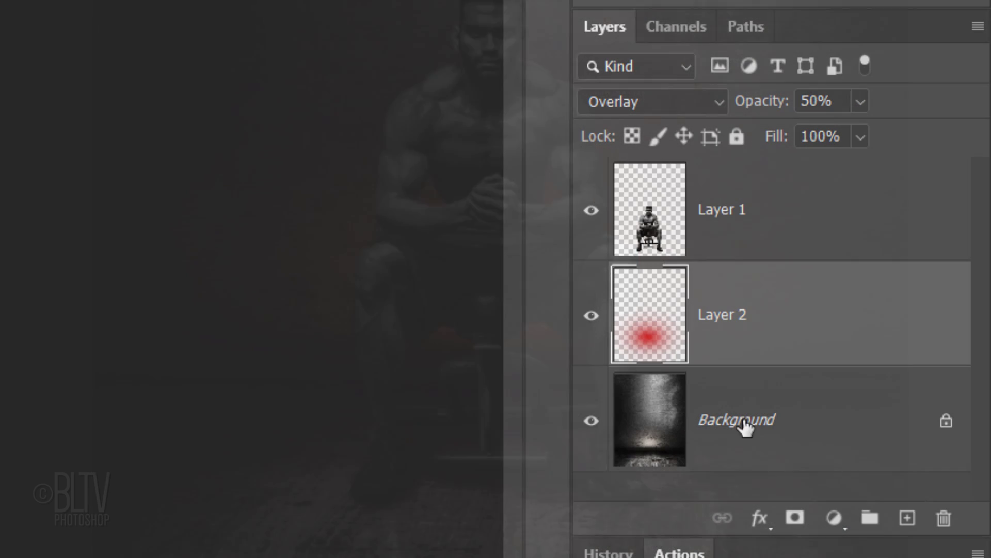
# Add a new layer and set up a smaller brush painting in default black
pyautogui.click(907, 518)
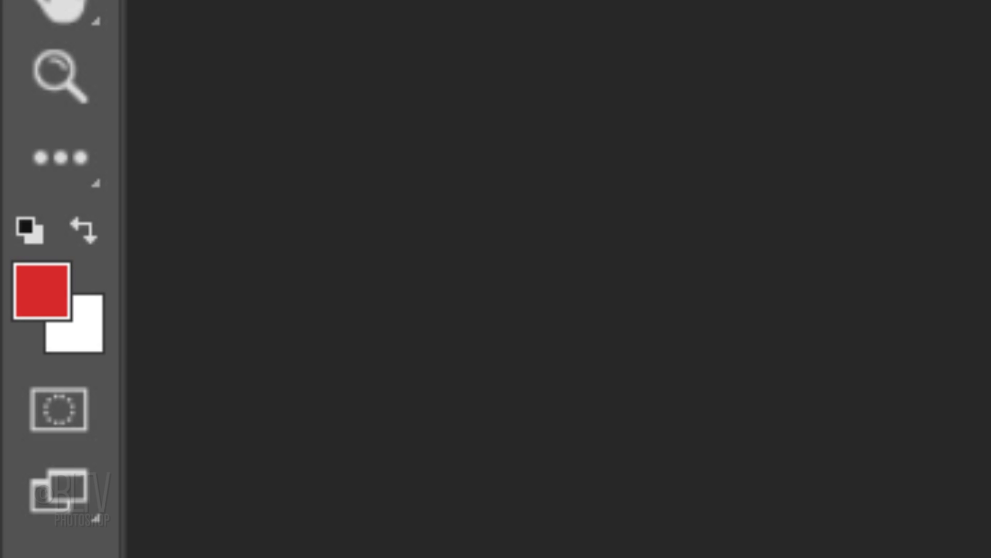
pyautogui.press('d')
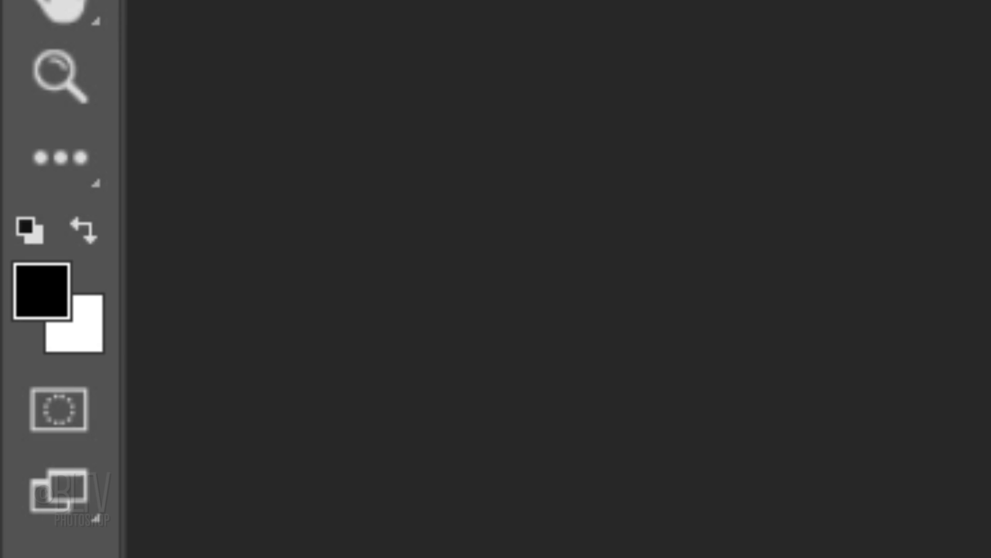
pyautogui.press('b')
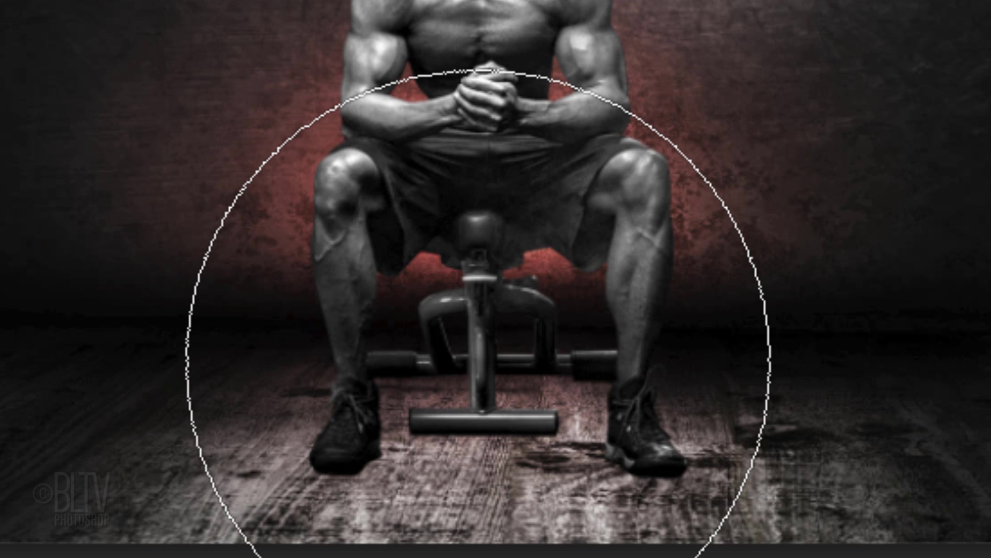
pyautogui.press('capslock')
pyautogui.press('capslock')
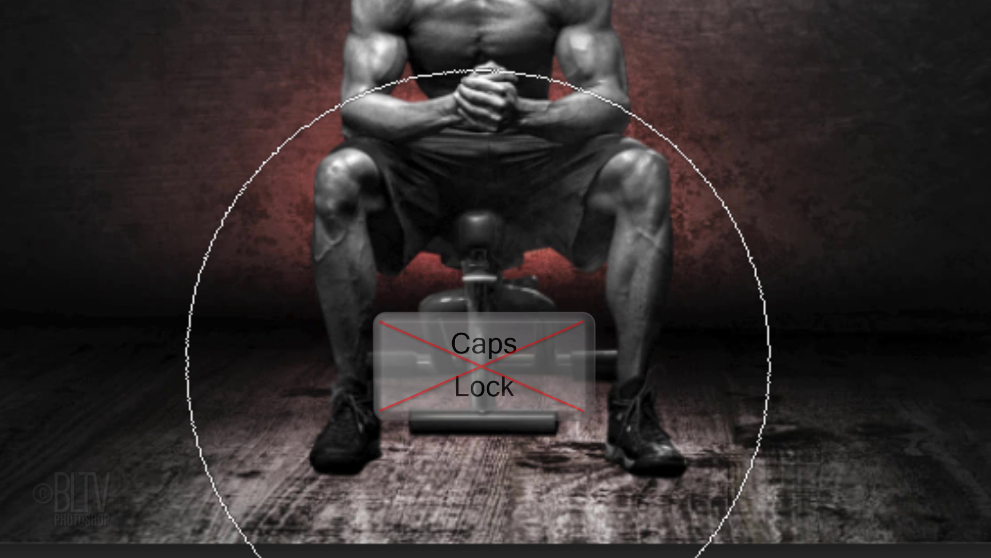
pyautogui.press('[')
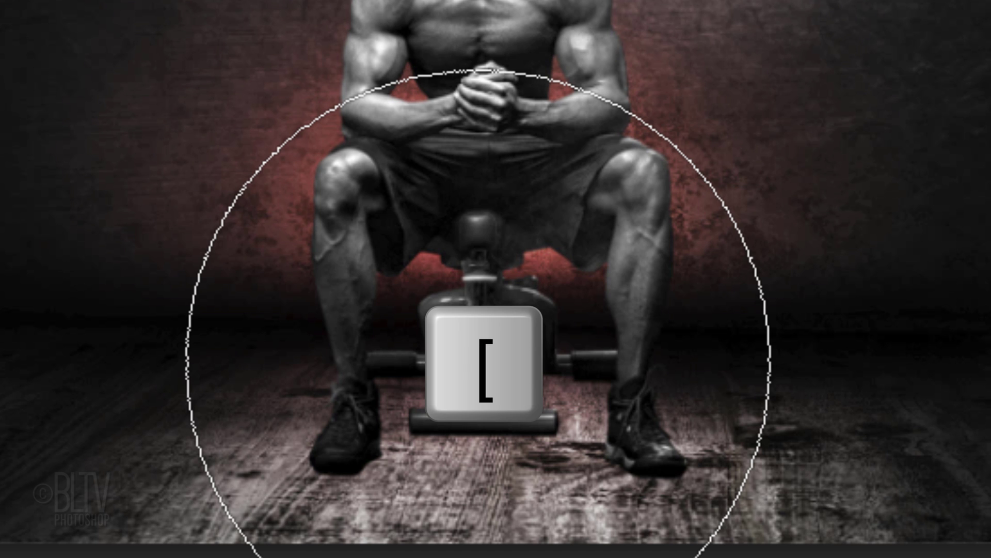
pyautogui.press('[')
pyautogui.press('[')
pyautogui.press('[')
pyautogui.press('[')
pyautogui.press('[')
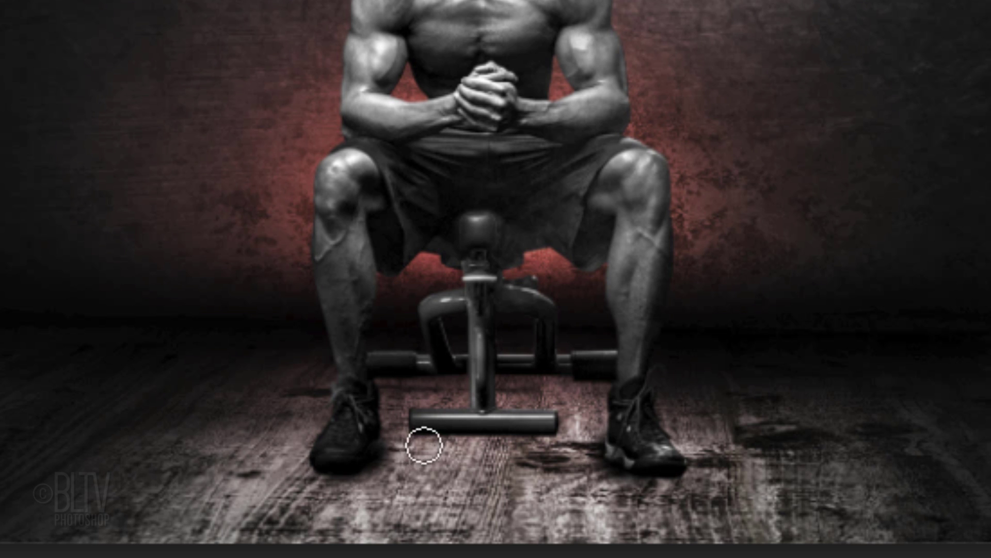
# Paint black shadows under the bench's foot bar, right shoe and between its feet
pyautogui.moveTo(423, 445); pyautogui.dragTo(506, 425)
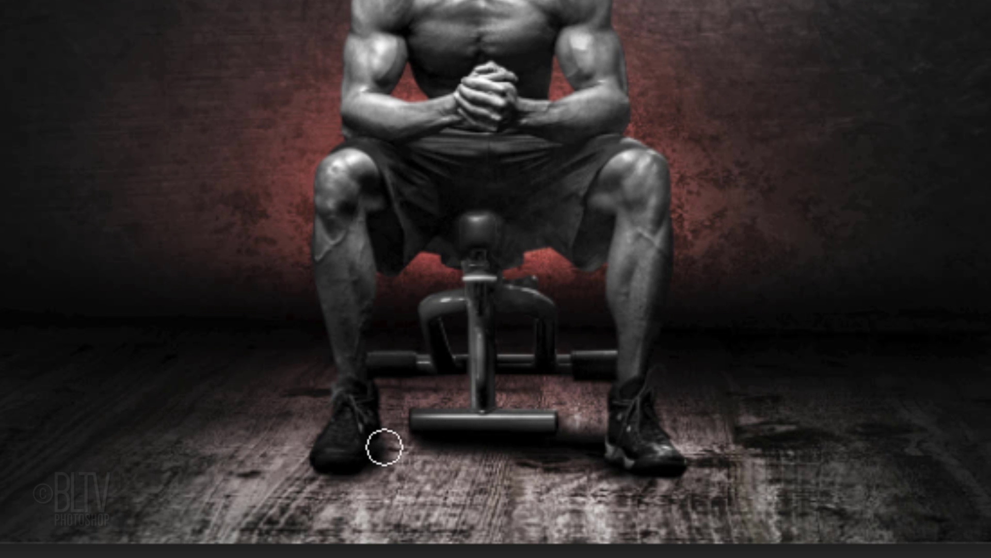
pyautogui.moveTo(571, 437)
pyautogui.mouseDown()
pyautogui.moveTo(589, 427)
pyautogui.moveTo(542, 393)
pyautogui.mouseUp()
pyautogui.moveTo(451, 405)
pyautogui.mouseDown()
pyautogui.moveTo(465, 389)
pyautogui.moveTo(584, 377)
pyautogui.mouseUp()
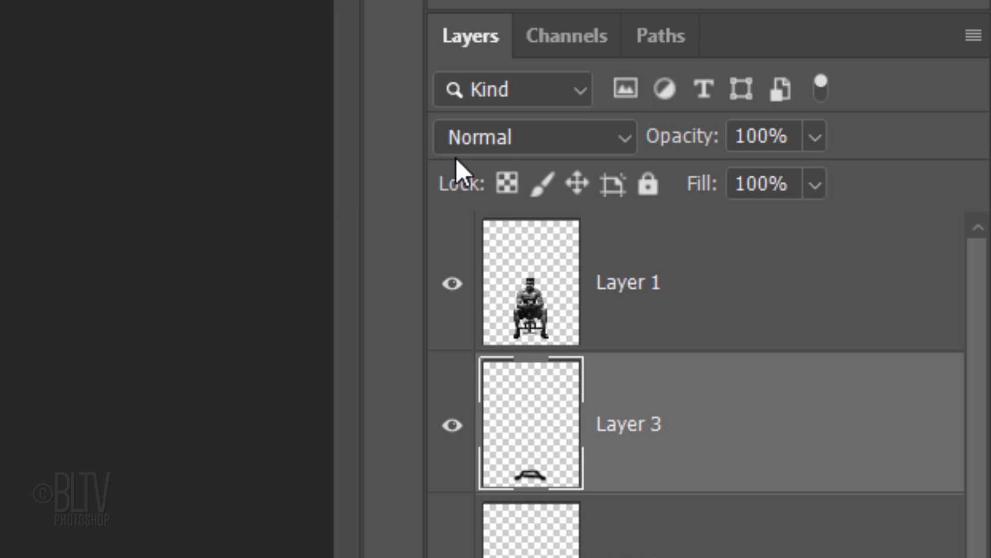
# Blend the shadow layer as Multiply at 90% opacity and add an empty Layer 4
pyautogui.click(501, 135)
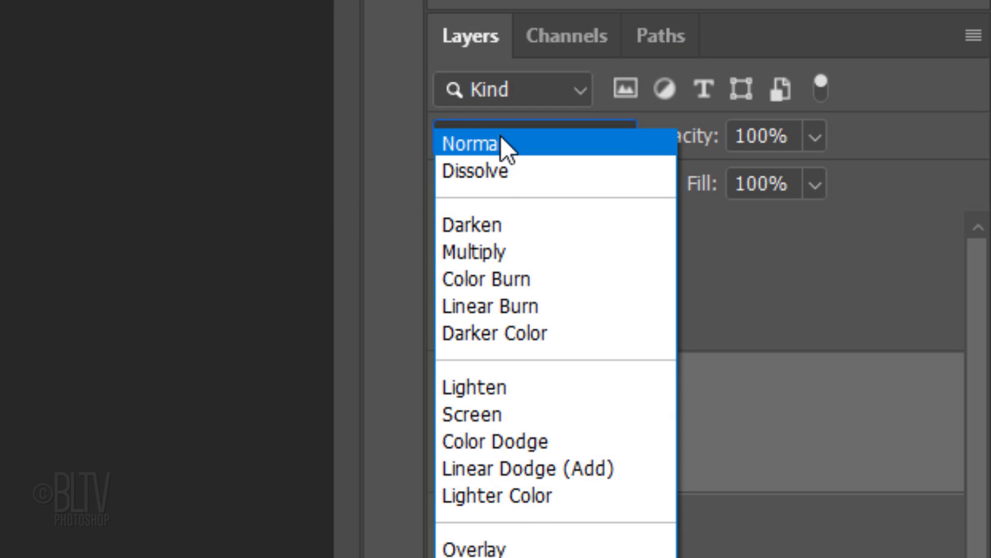
pyautogui.click(476, 251)
pyautogui.click(785, 136)
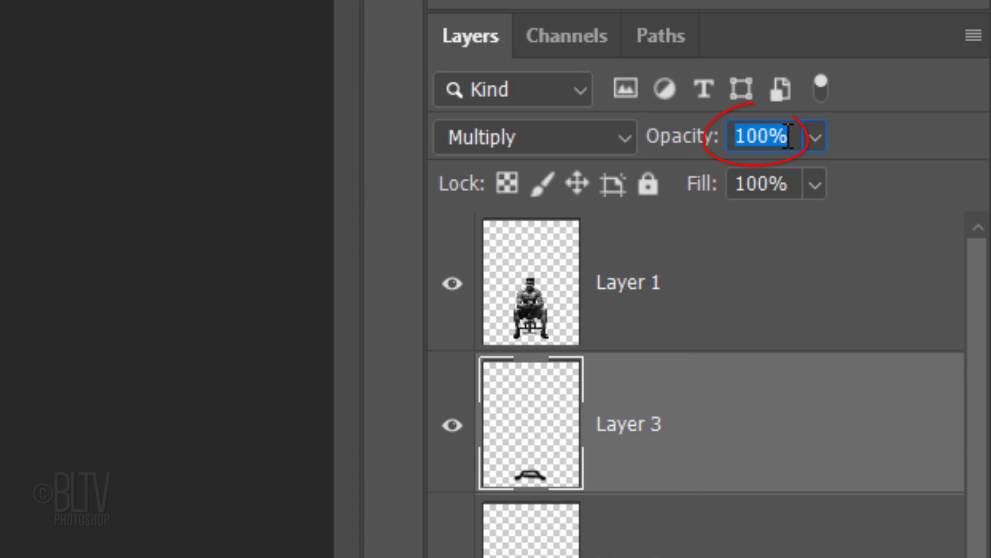
pyautogui.write('90')
pyautogui.press('Return')
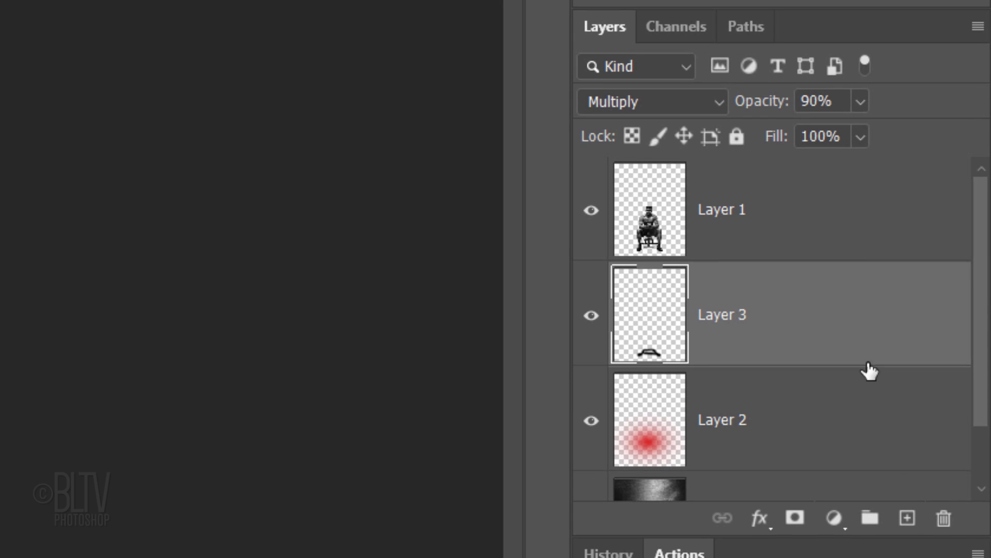
pyautogui.click(908, 518)
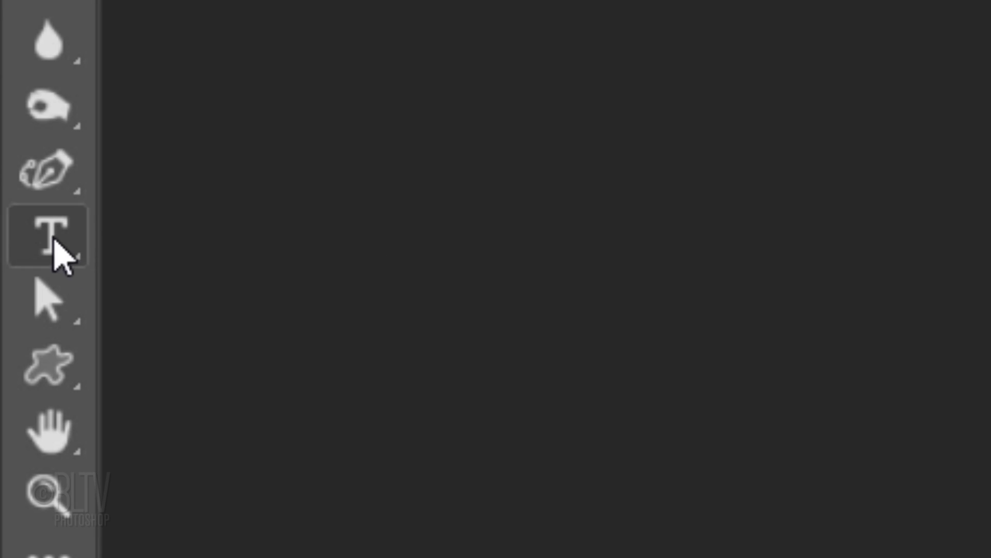
# Select the Horizontal Type tool with the Aldo the Apache font
pyautogui.click(52, 237)
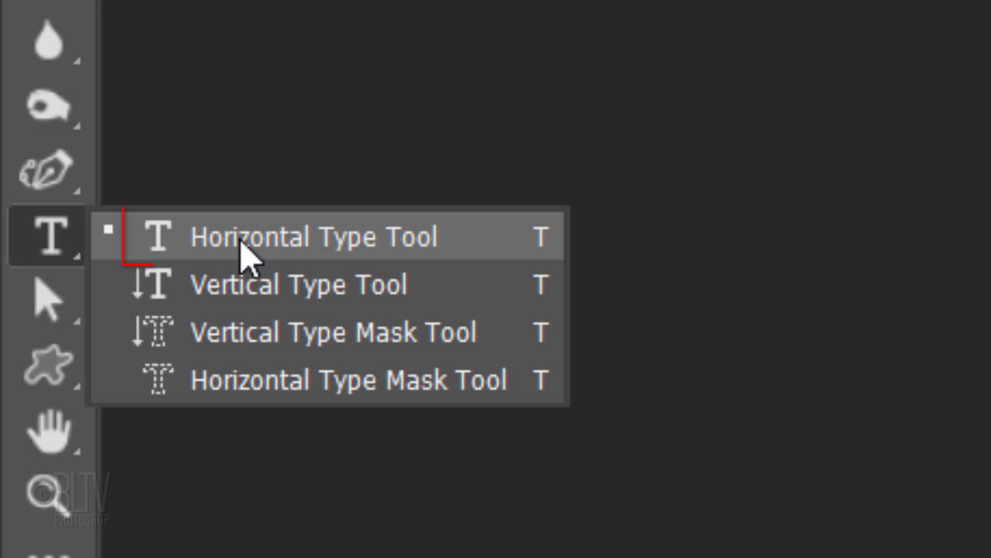
pyautogui.click(305, 238)
pyautogui.click(499, 70)
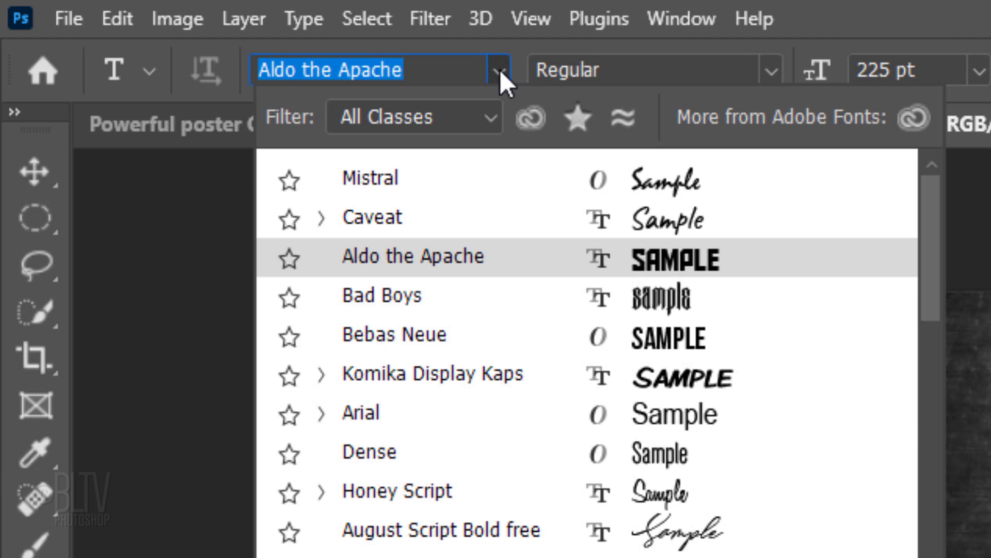
pyautogui.click(436, 252)
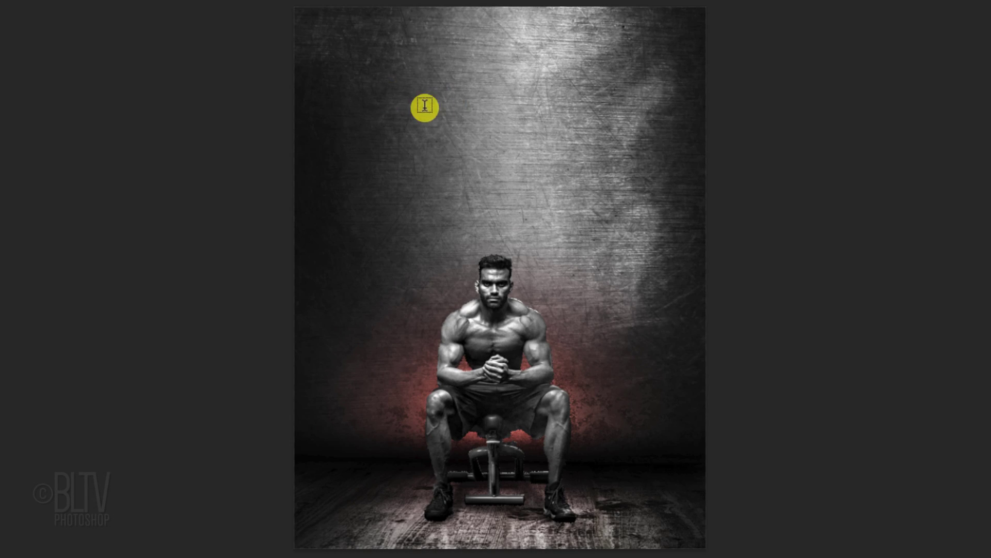
# Type 'JUST' and 'DO IT' on two lines and move the text into place
pyautogui.click(486, 127)
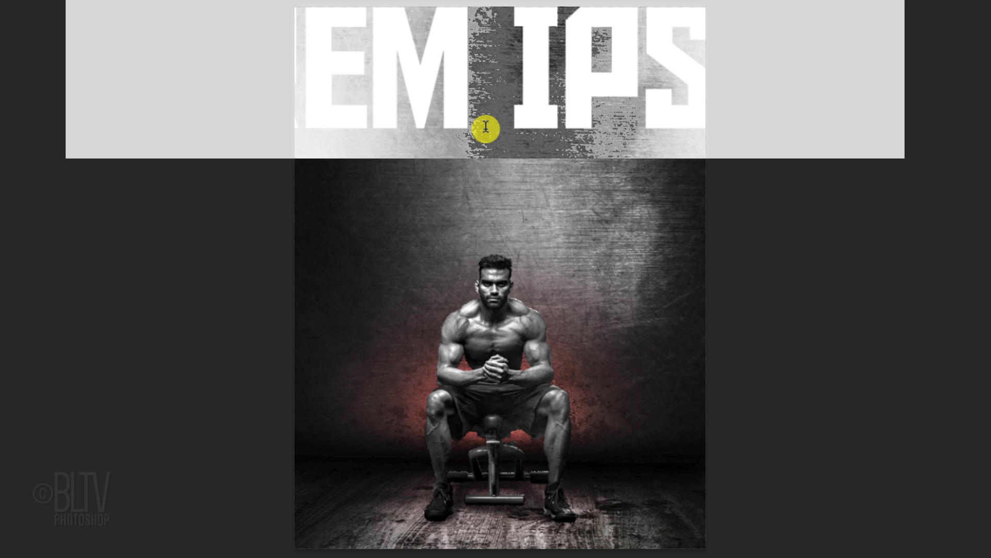
pyautogui.write('JUST')
pyautogui.press('Return')
pyautogui.write('DO IT')
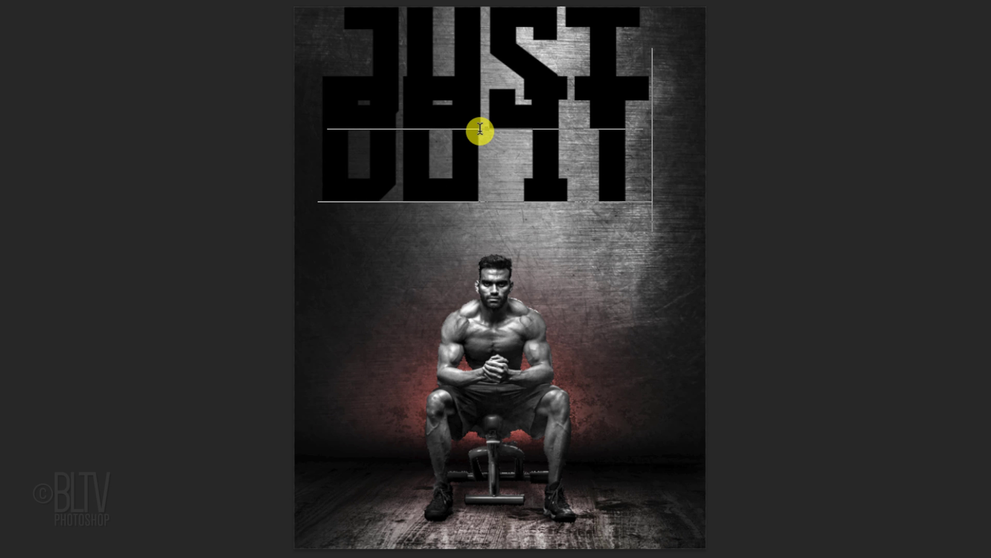
pyautogui.moveTo(660, 129); pyautogui.dragTo(261, 44)
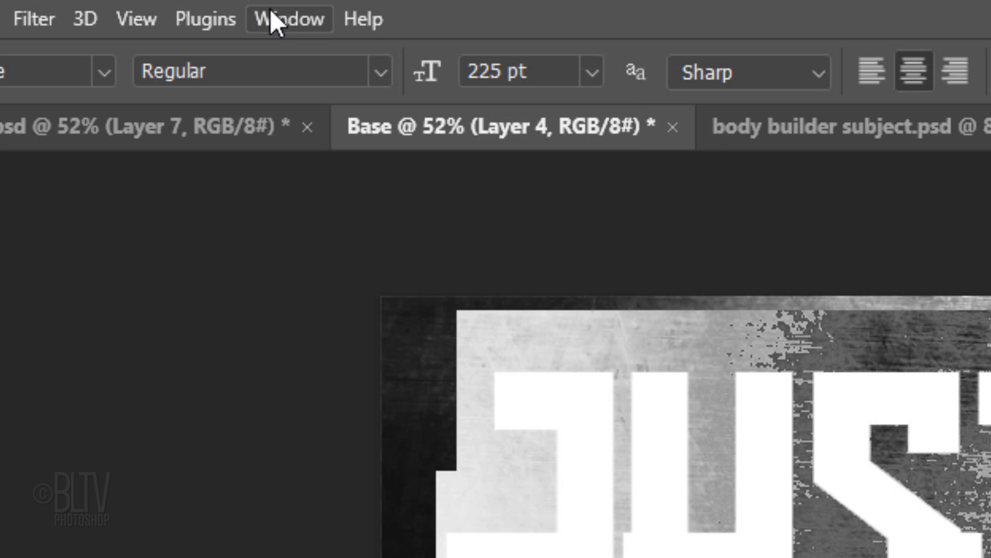
# In the Character panel, set leading to 185 pt and apply Faux Italic
pyautogui.click(283, 15)
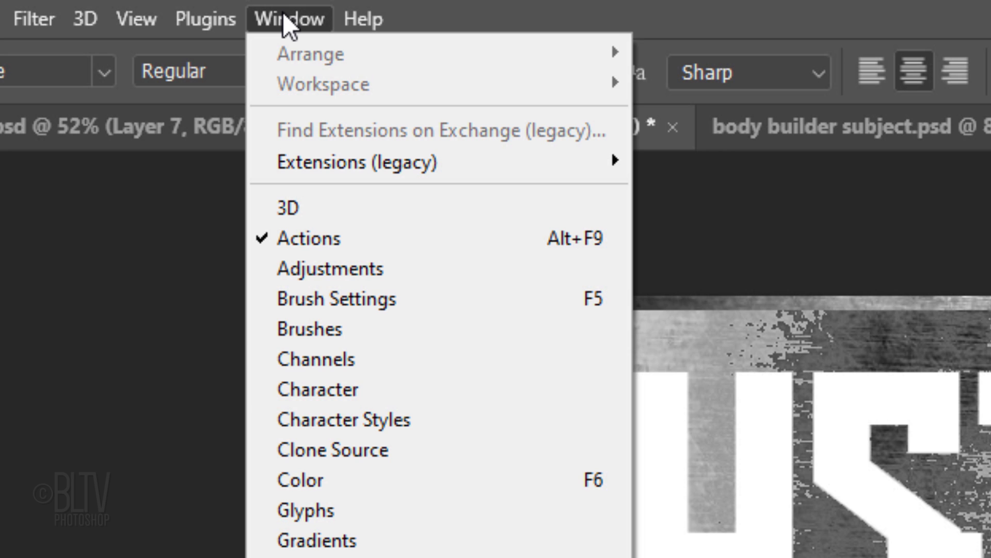
pyautogui.click(311, 387)
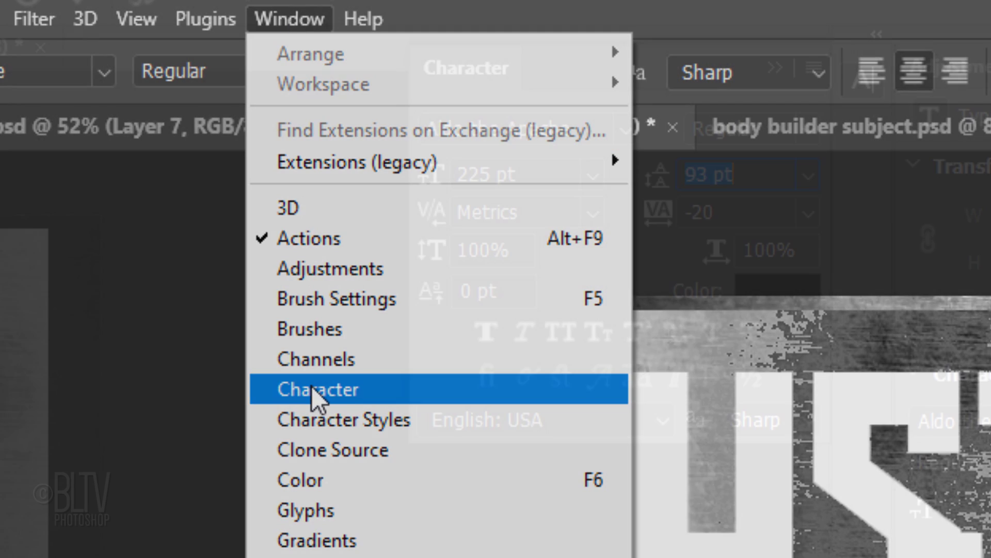
pyautogui.moveTo(642, 185)
pyautogui.mouseDown()
pyautogui.moveTo(655, 191)
pyautogui.moveTo(604, 192)
pyautogui.moveTo(801, 200)
pyautogui.moveTo(645, 189)
pyautogui.mouseUp()
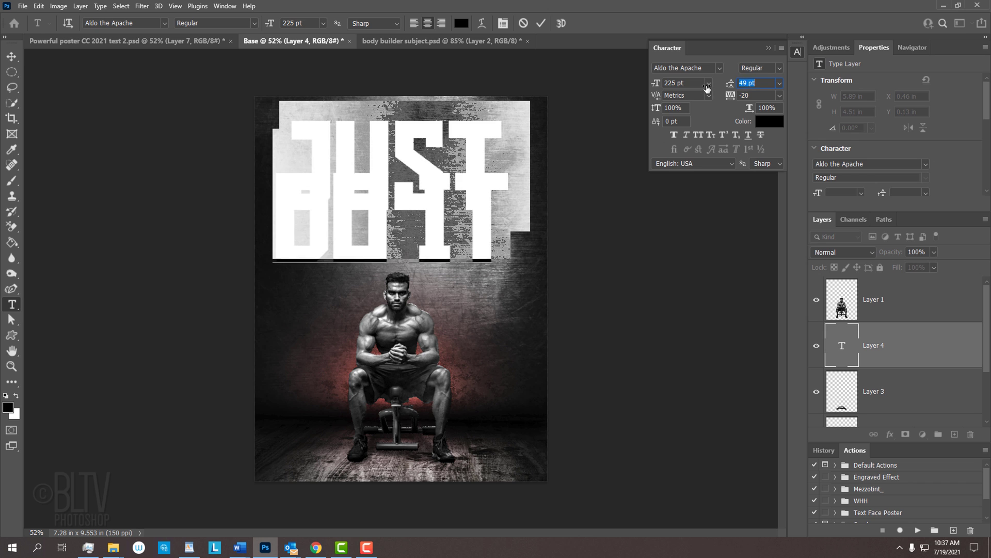
pyautogui.moveTo(726, 90); pyautogui.dragTo(779, 90)
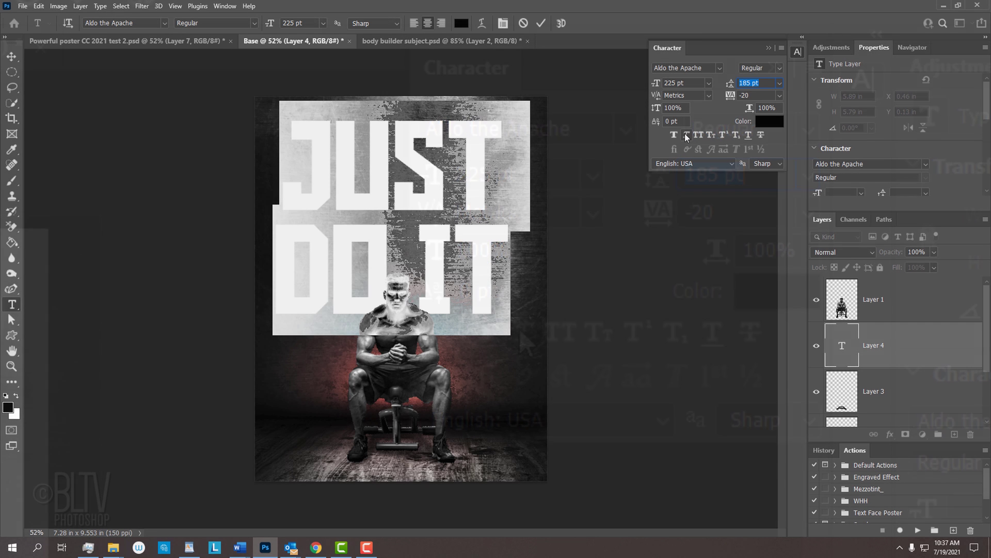
pyautogui.click(523, 333)
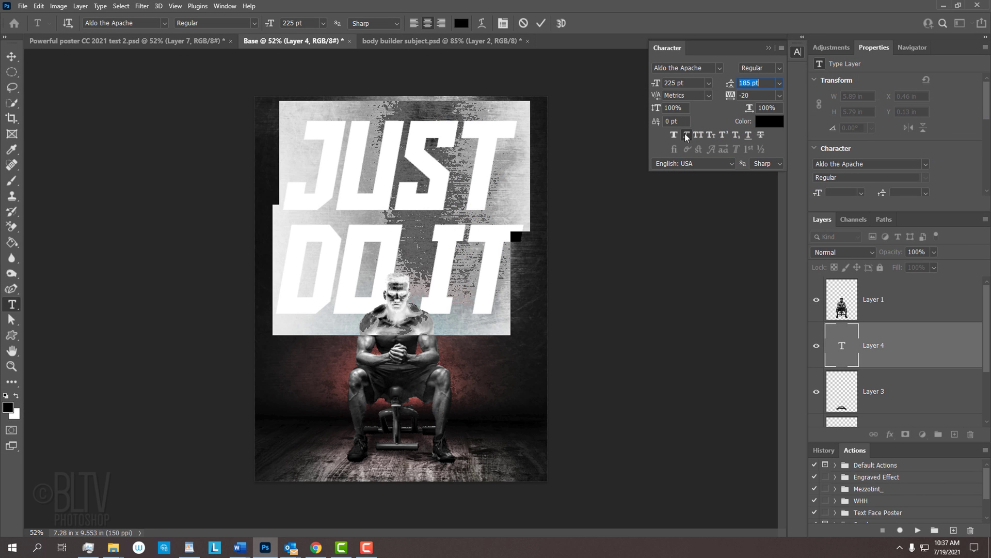
pyautogui.click(769, 44)
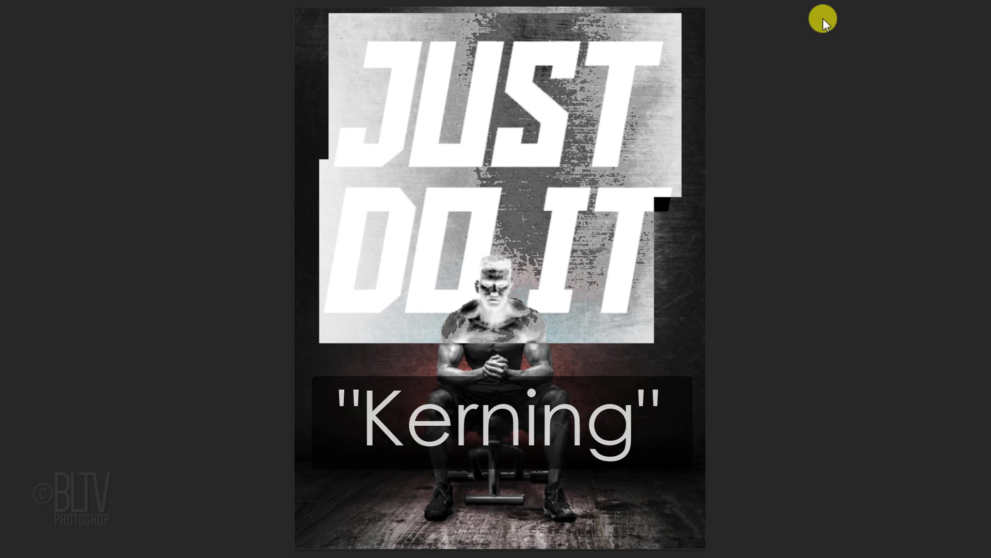
# Kern the S–T, J–U and I–T letter pairs in JUST DO IT
pyautogui.click(581, 117)
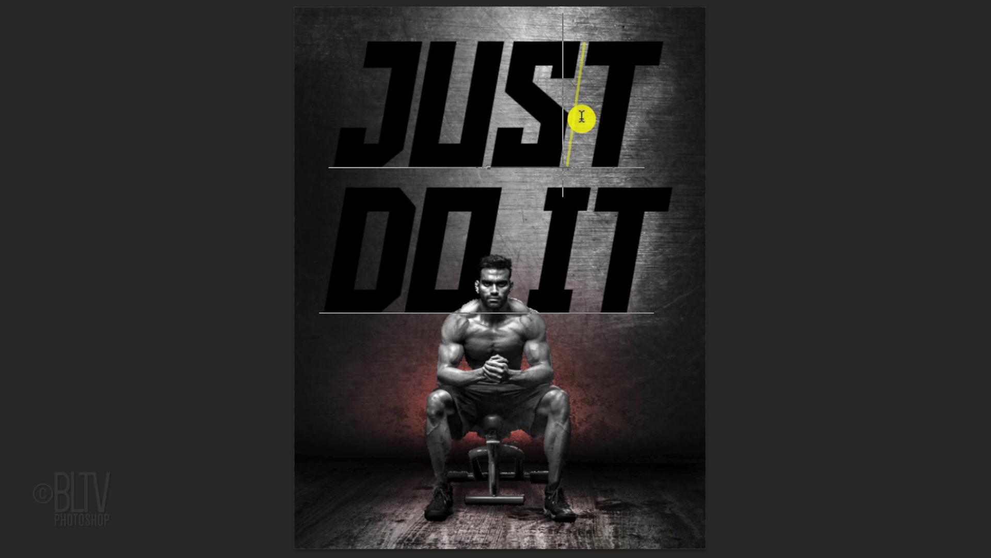
pyautogui.hotkey('alt', 'Right')
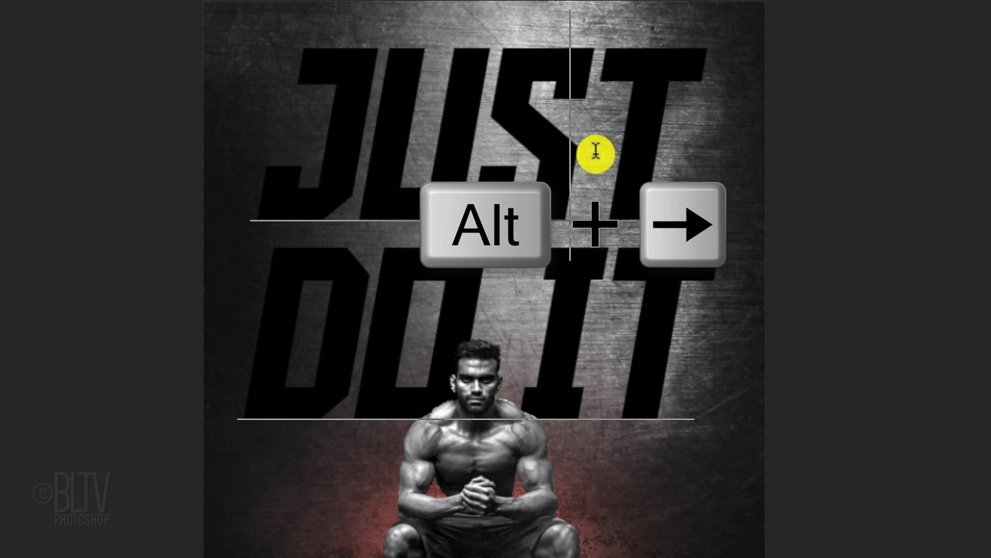
pyautogui.hotkey('alt', 'Left')
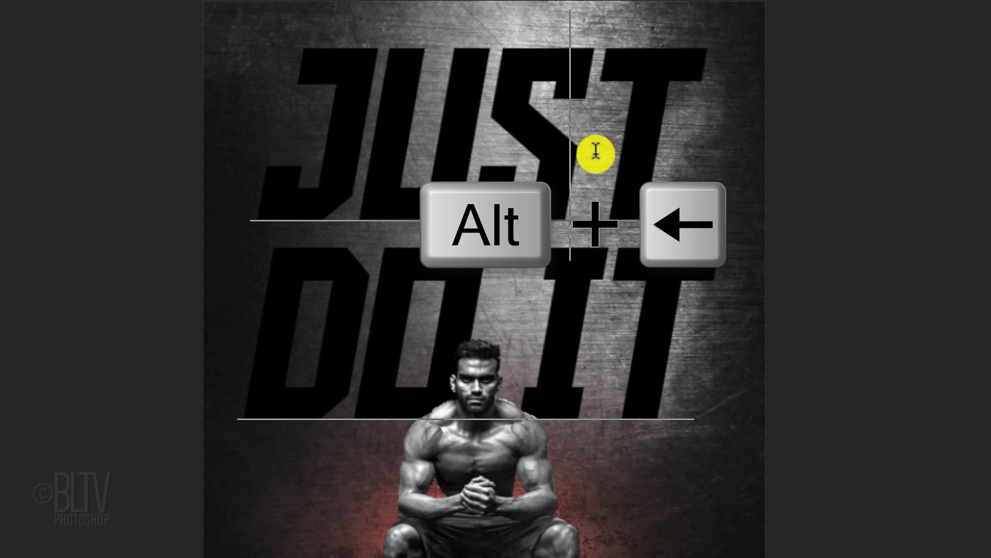
pyautogui.hotkey('ctrl', 'z')
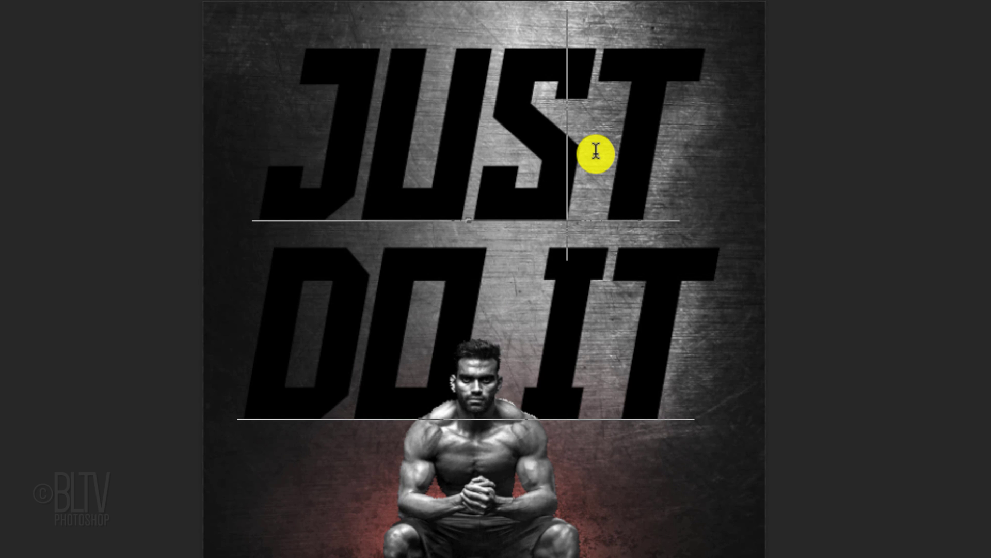
pyautogui.click(367, 150)
pyautogui.hotkey('alt', 'Right')
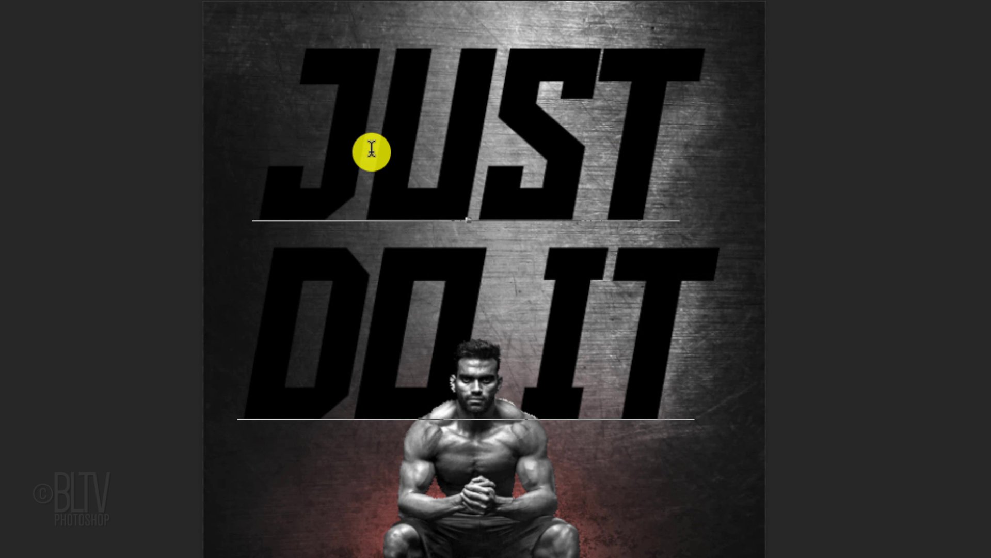
pyautogui.click(358, 291)
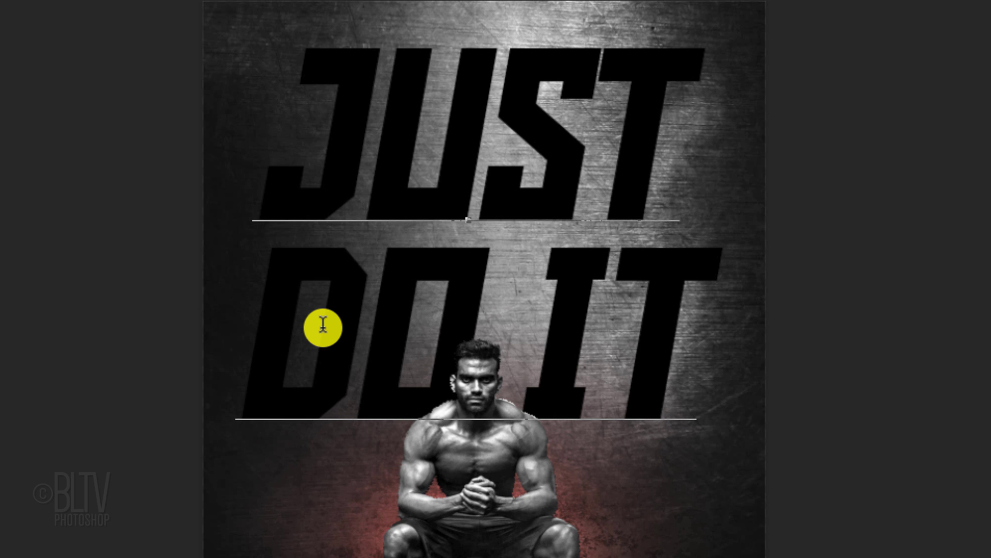
pyautogui.click(618, 338)
pyautogui.hotkey('alt', 'Left')
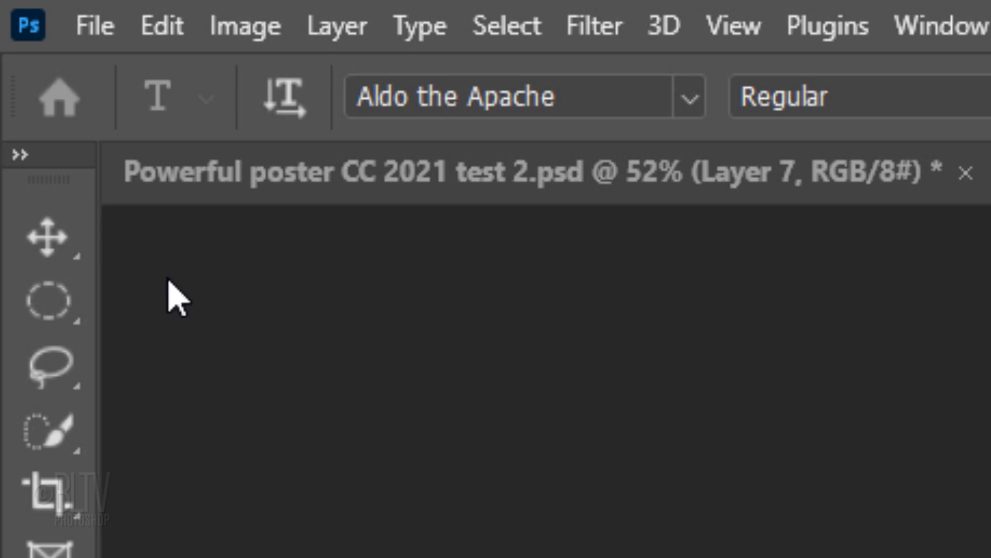
pyautogui.click(52, 239)
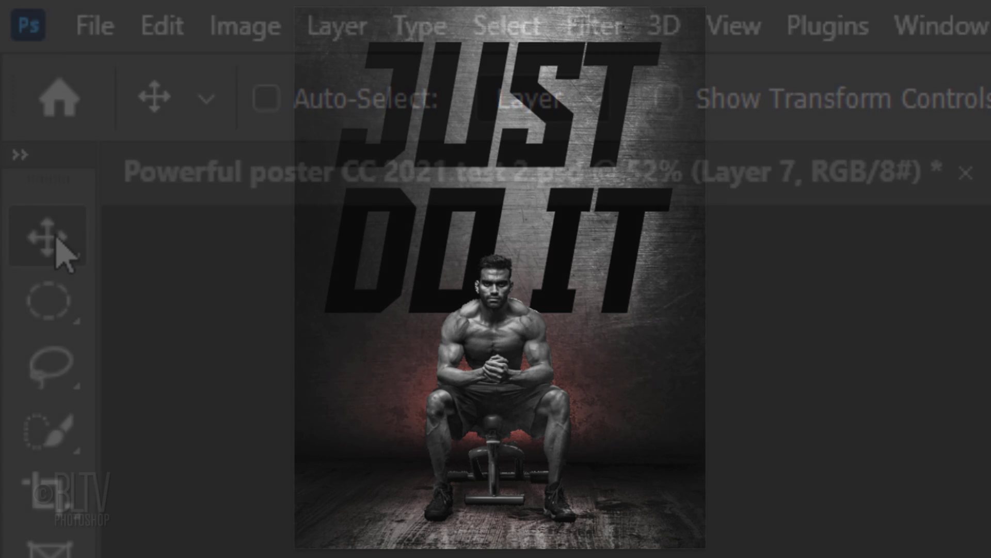
# Align the JUST DO IT text to the canvas's horizontal centre, then set its layer fill to 0%
pyautogui.hotkey('ctrl', 'a')
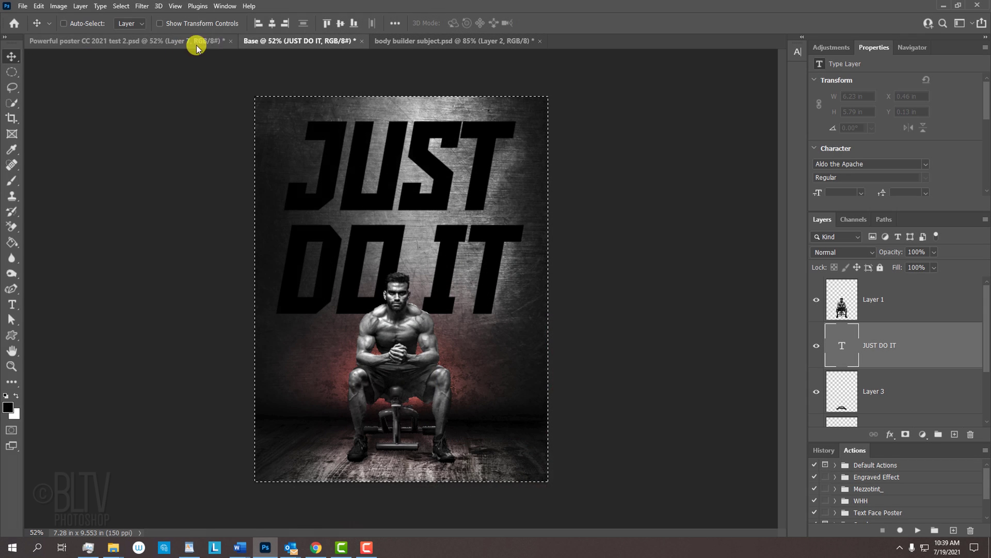
pyautogui.click(275, 23)
pyautogui.hotkey('ctrl', 'd')
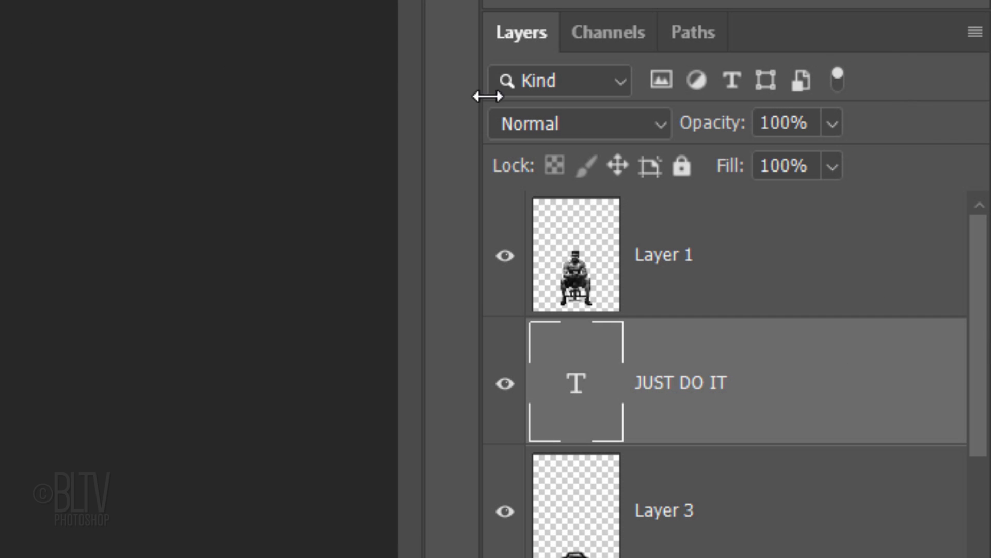
pyautogui.click(832, 166)
pyautogui.moveTo(828, 200); pyautogui.dragTo(623, 200)
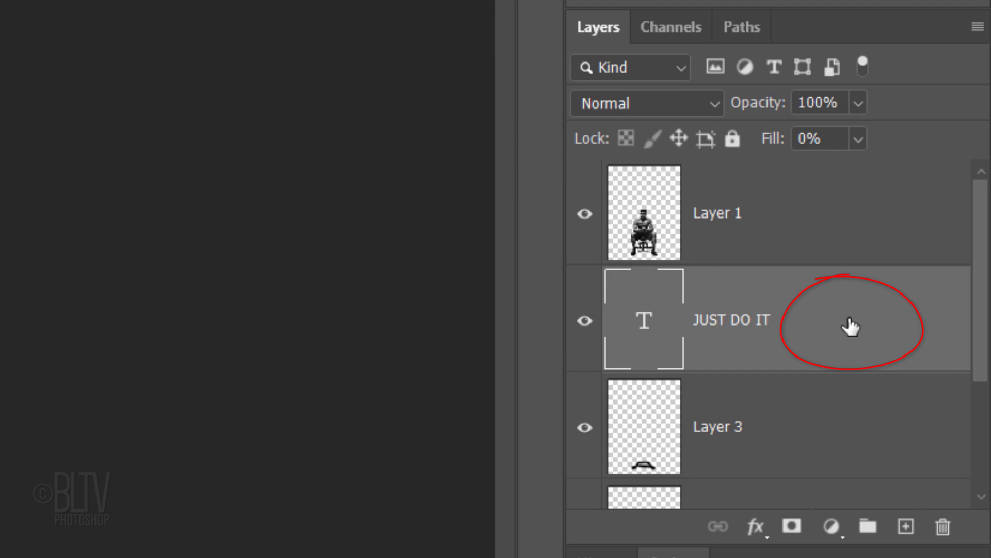
# Give the text Bevel & Emboss (angle -135°, altitude 60°, highlight 90%, Linear Burn shadow 100%) plus Inner Shadow
pyautogui.doubleClick(851, 327)
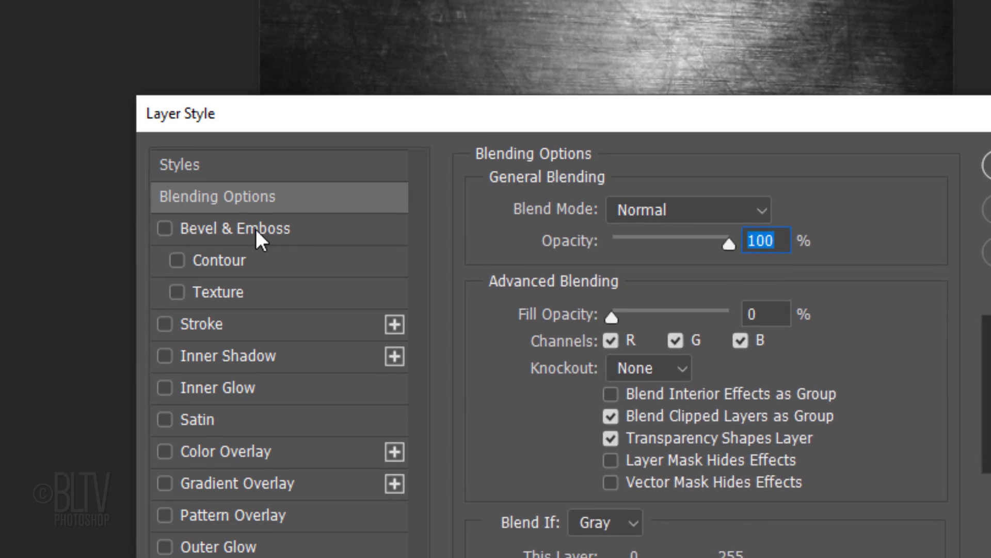
pyautogui.click(185, 127)
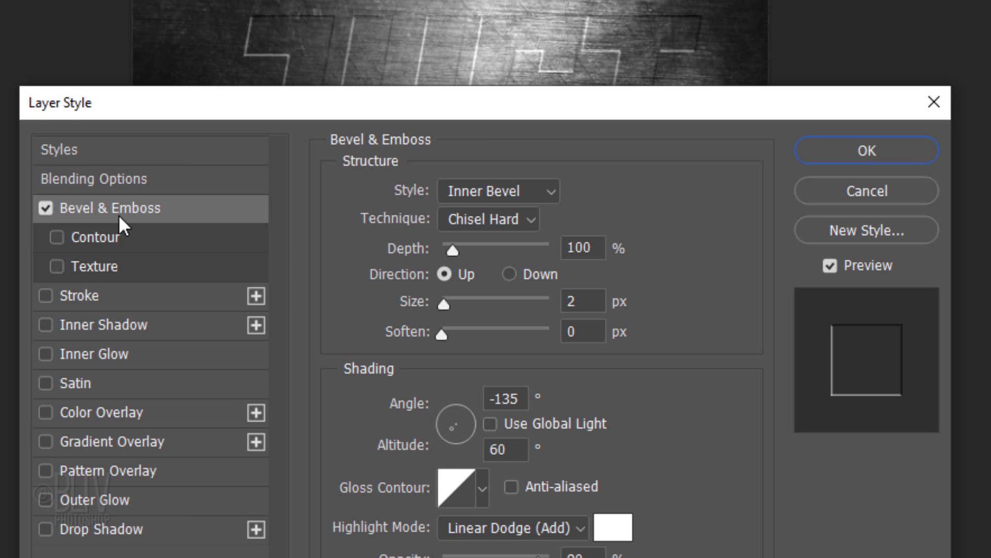
pyautogui.click(105, 323)
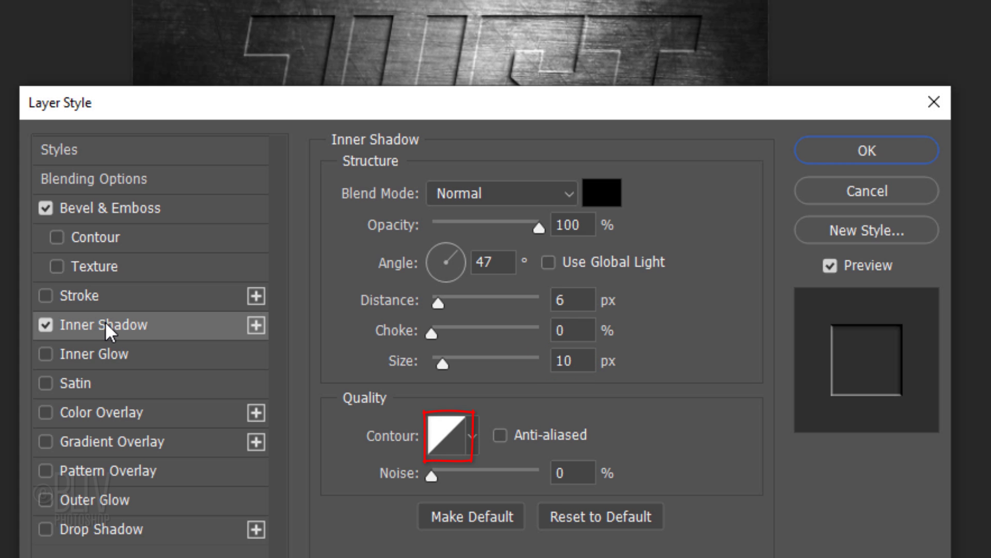
# Apply the Inner Shadow at 100% opacity, 47° angle, 6 px distance and 10 px size
pyautogui.click(847, 150)
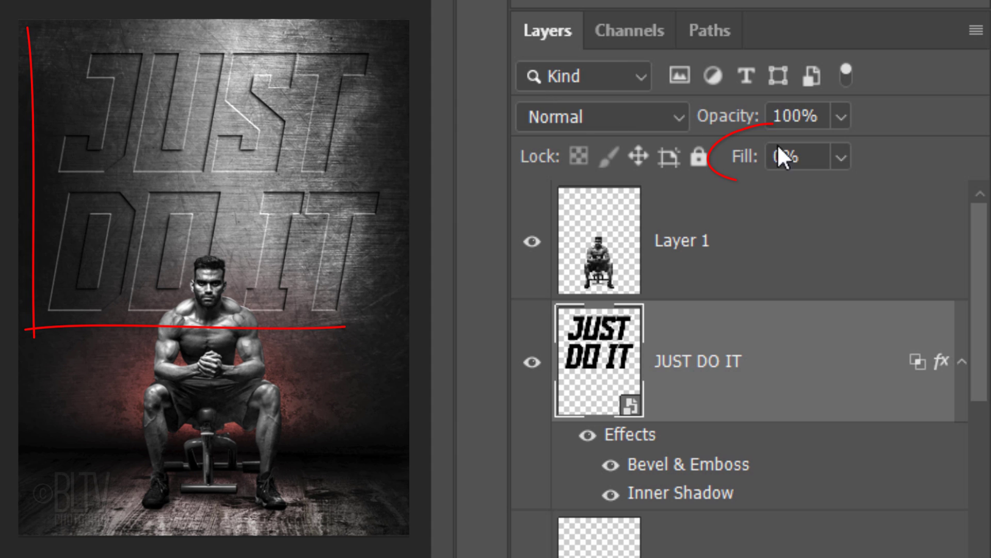
# Set the JUST DO IT layer's fill to 25% and its blend mode to Linear Burn
pyautogui.click(780, 154)
pyautogui.write('25')
pyautogui.press('Return')
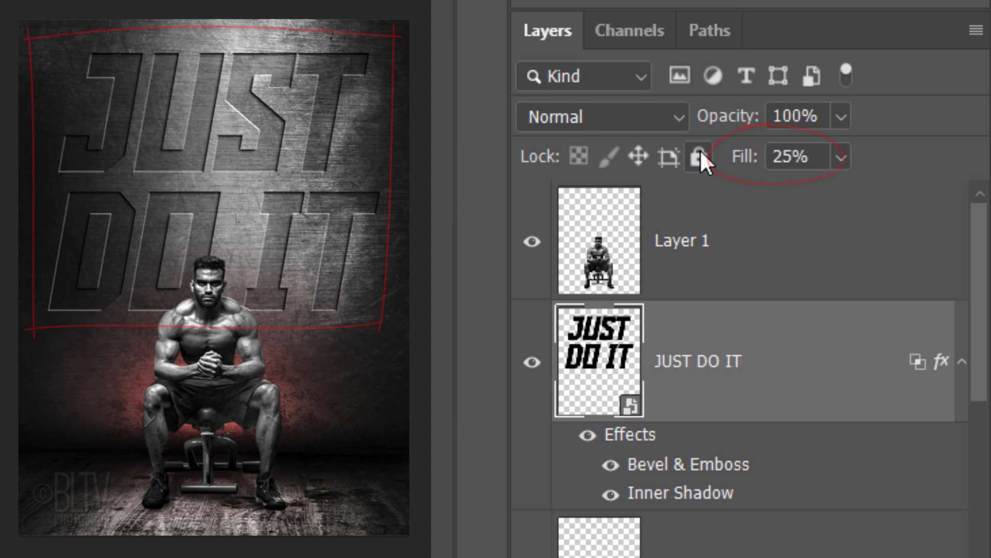
pyautogui.click(594, 118)
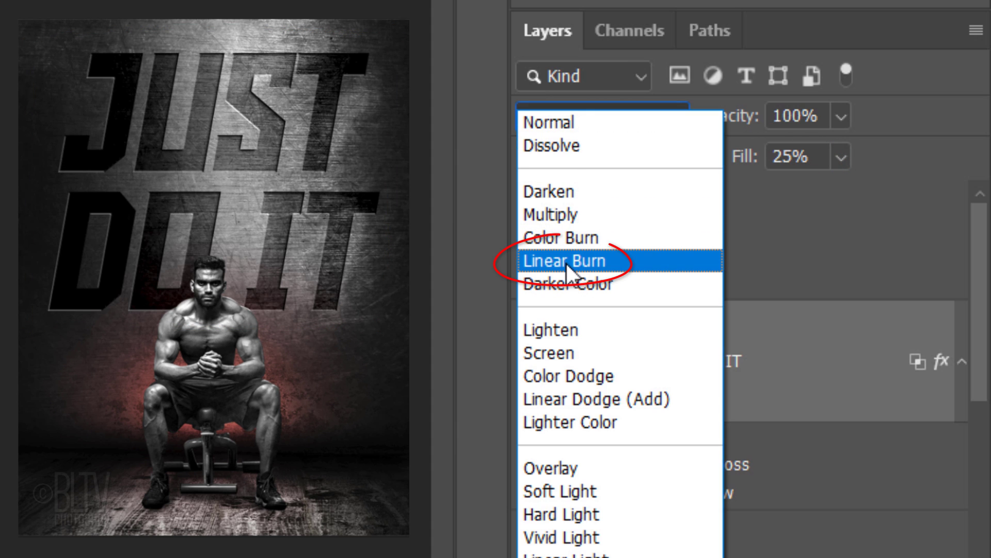
pyautogui.click(566, 263)
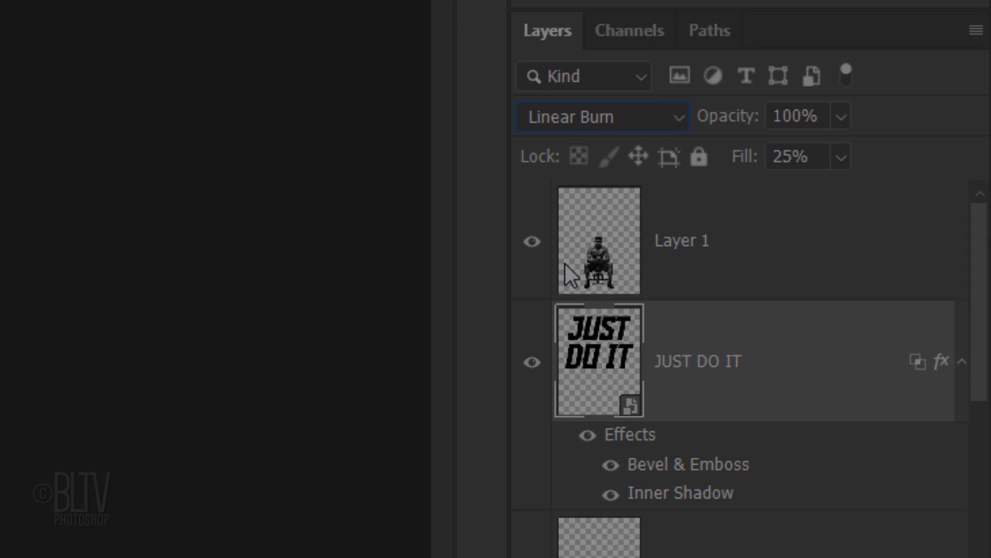